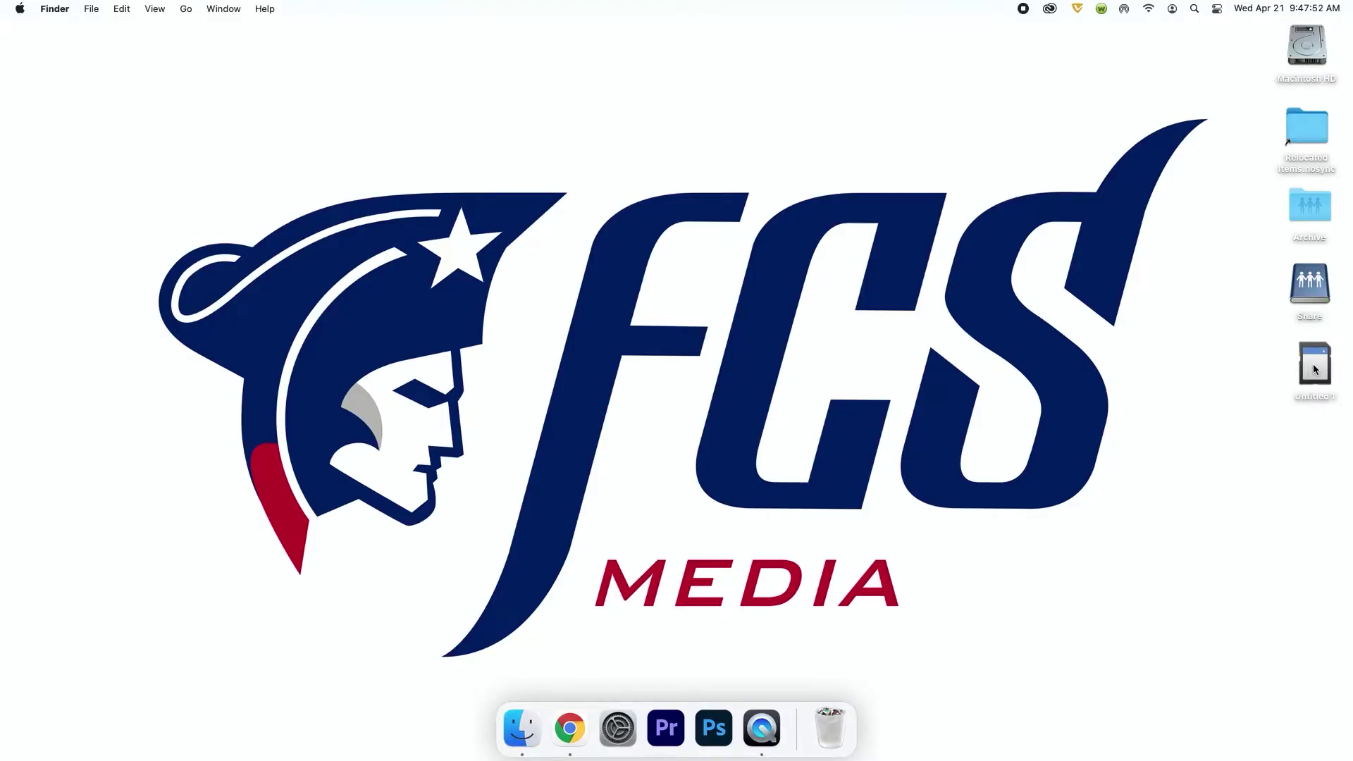
Open the camera SD card and the Share drive in Finder windows
double_click(1319, 368)
left_click_drag(627, 132, 425, 86)
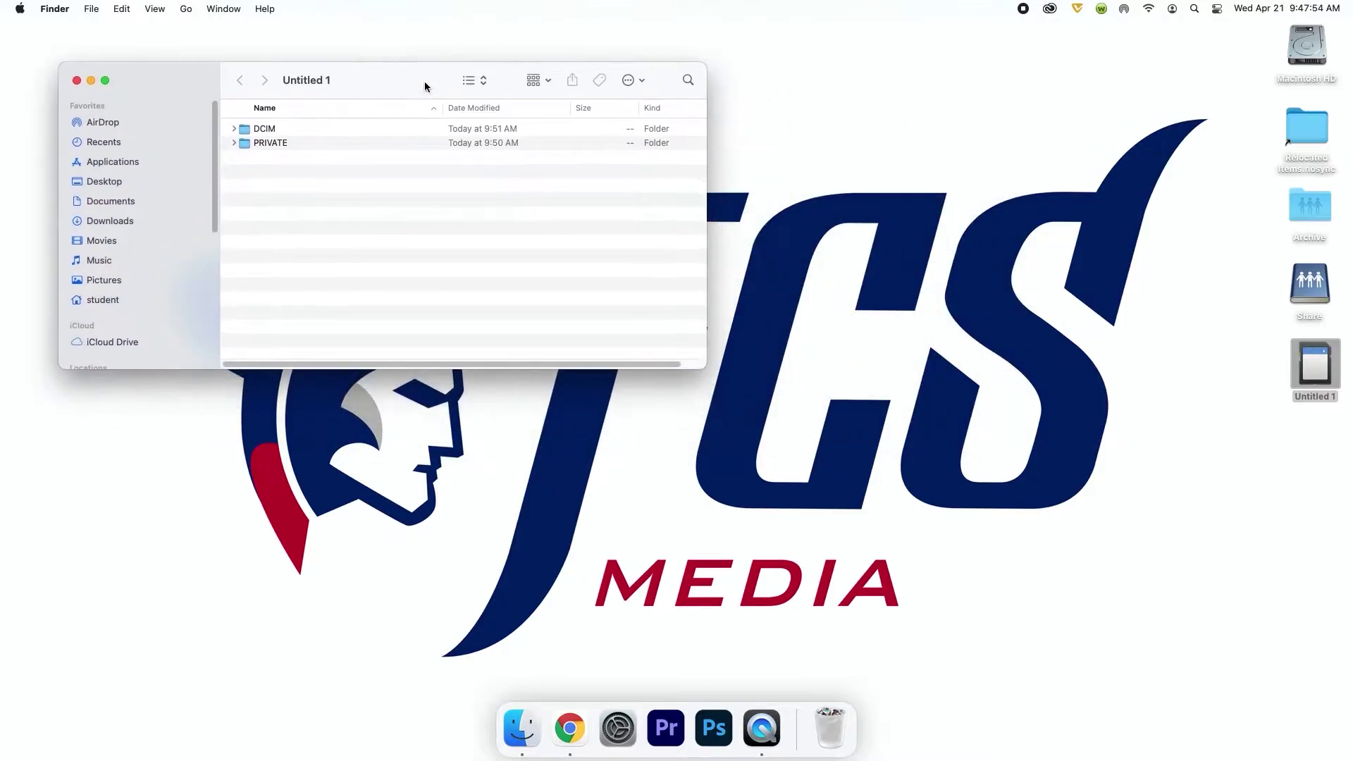
left_click(1308, 283)
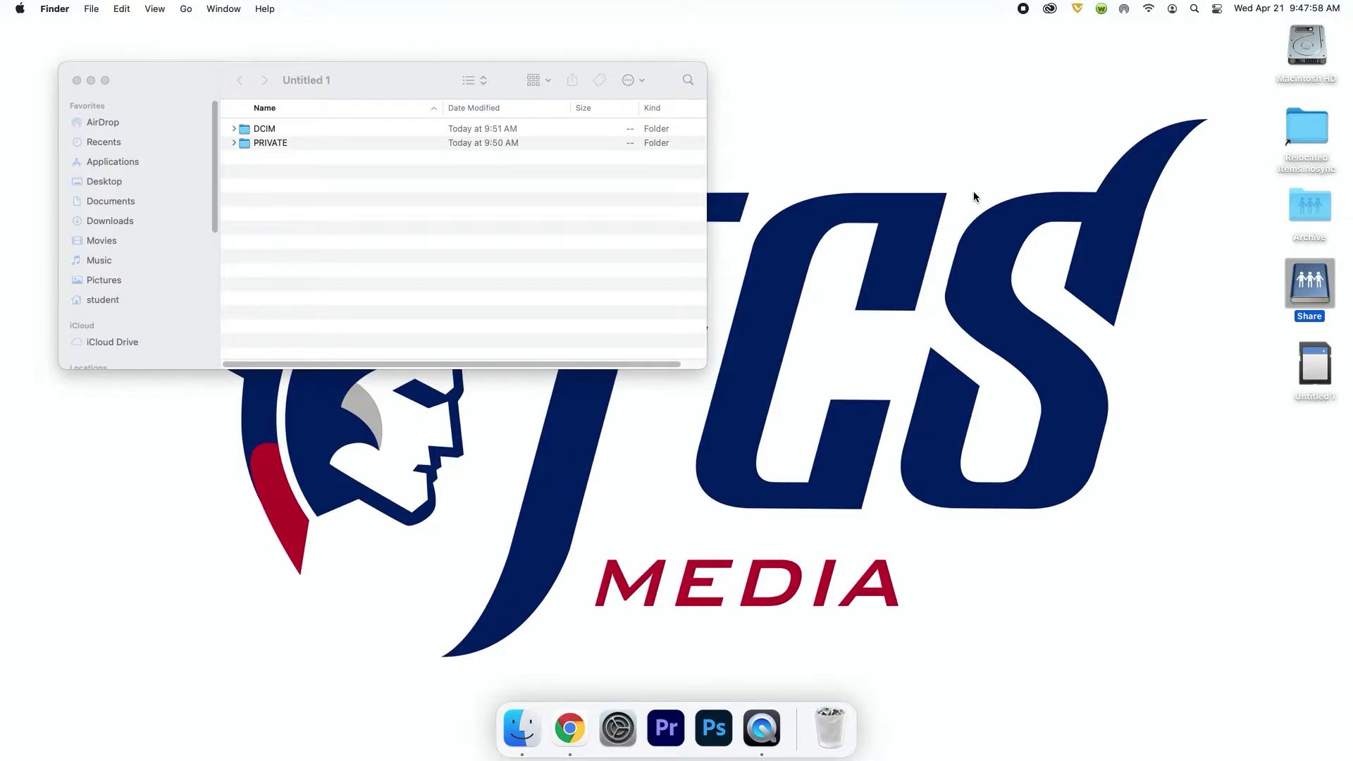
key("super+o")
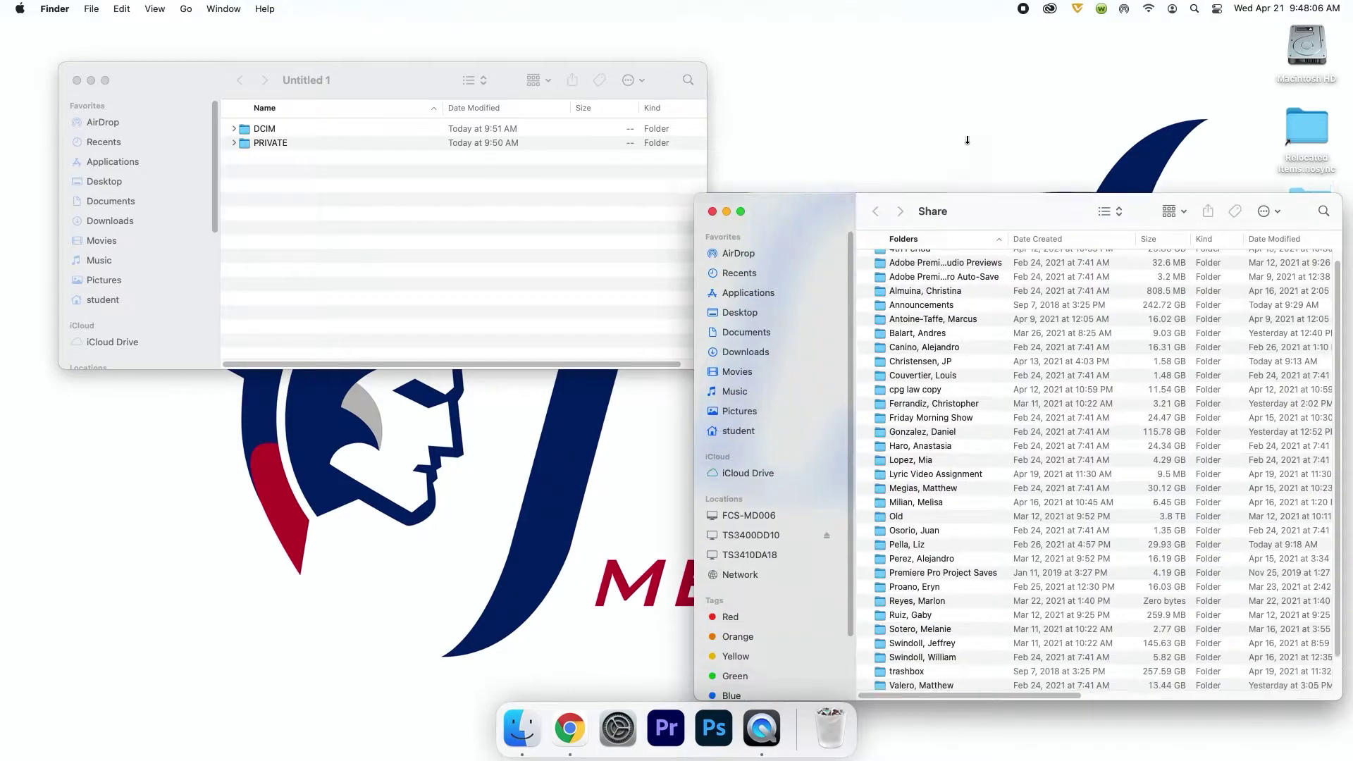
Create a new folder in Share named with the student's name, last name first
right_click(914, 645)
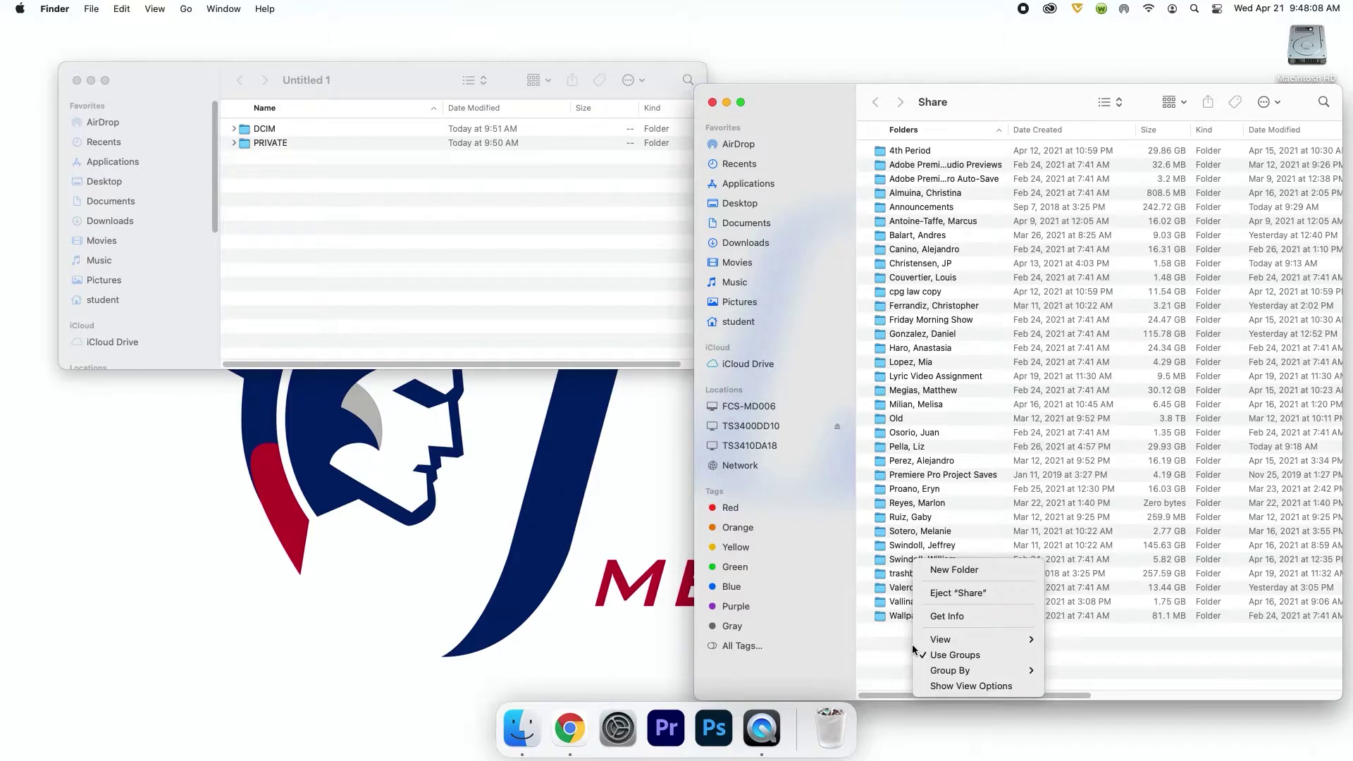
left_click(951, 570)
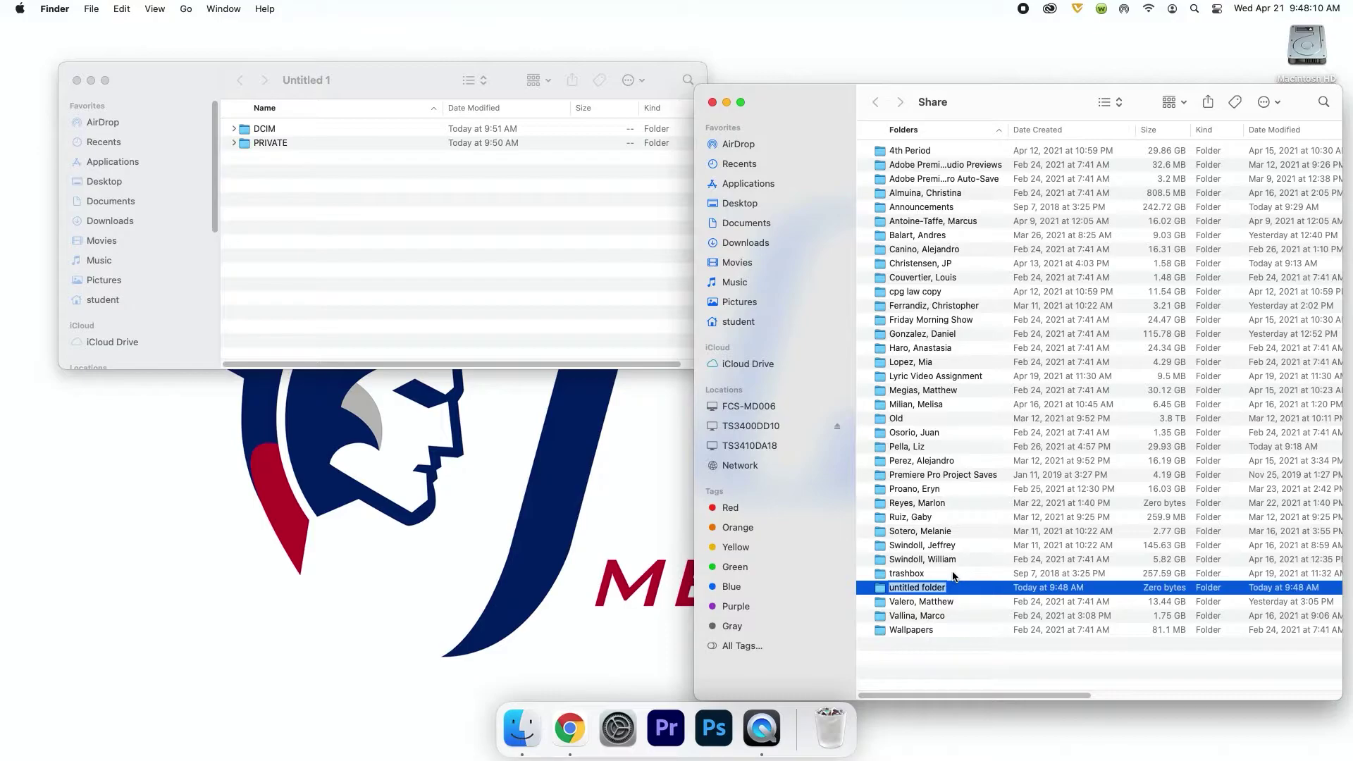
type("Smith, John")
key("Return")
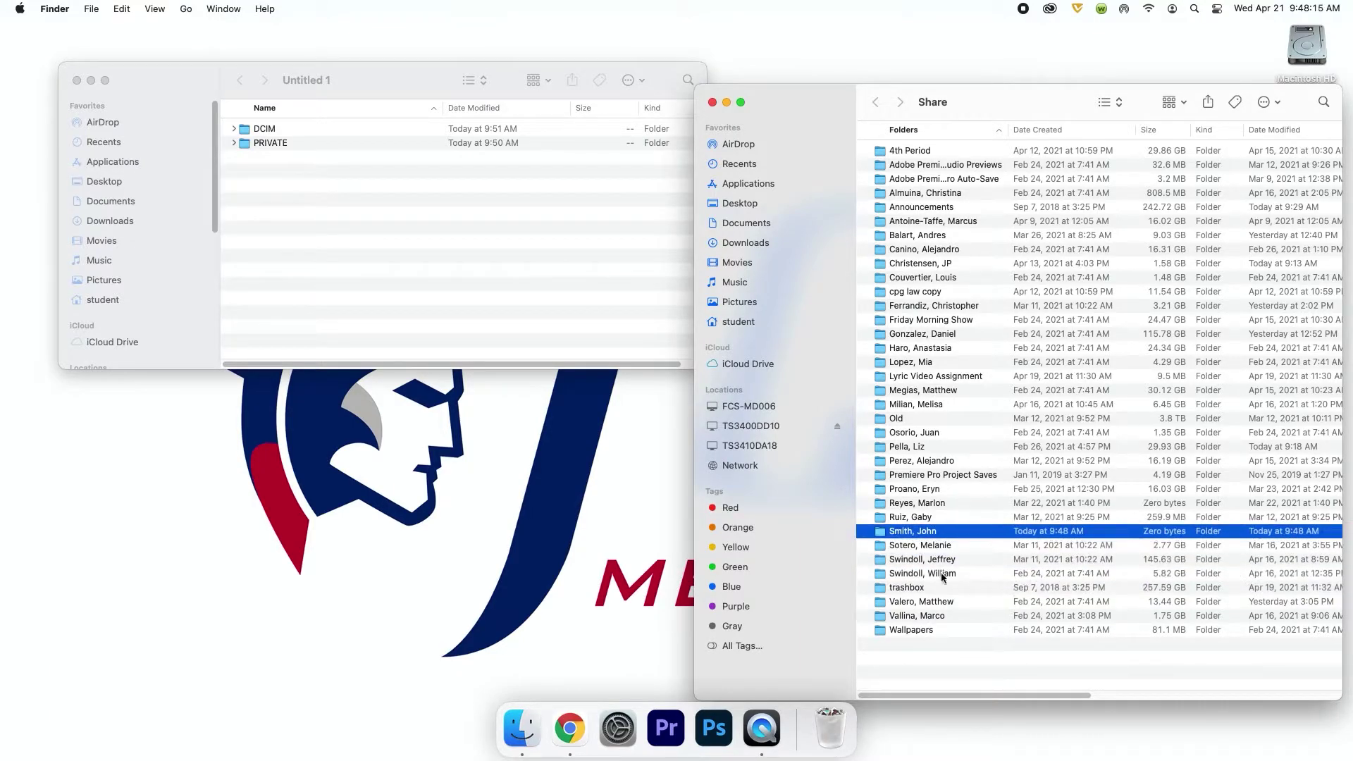
Copy NAME0011.MOV and NAME0011.XML from the card's DCIM > 100JVCPQ into the student's folder
double_click(940, 534)
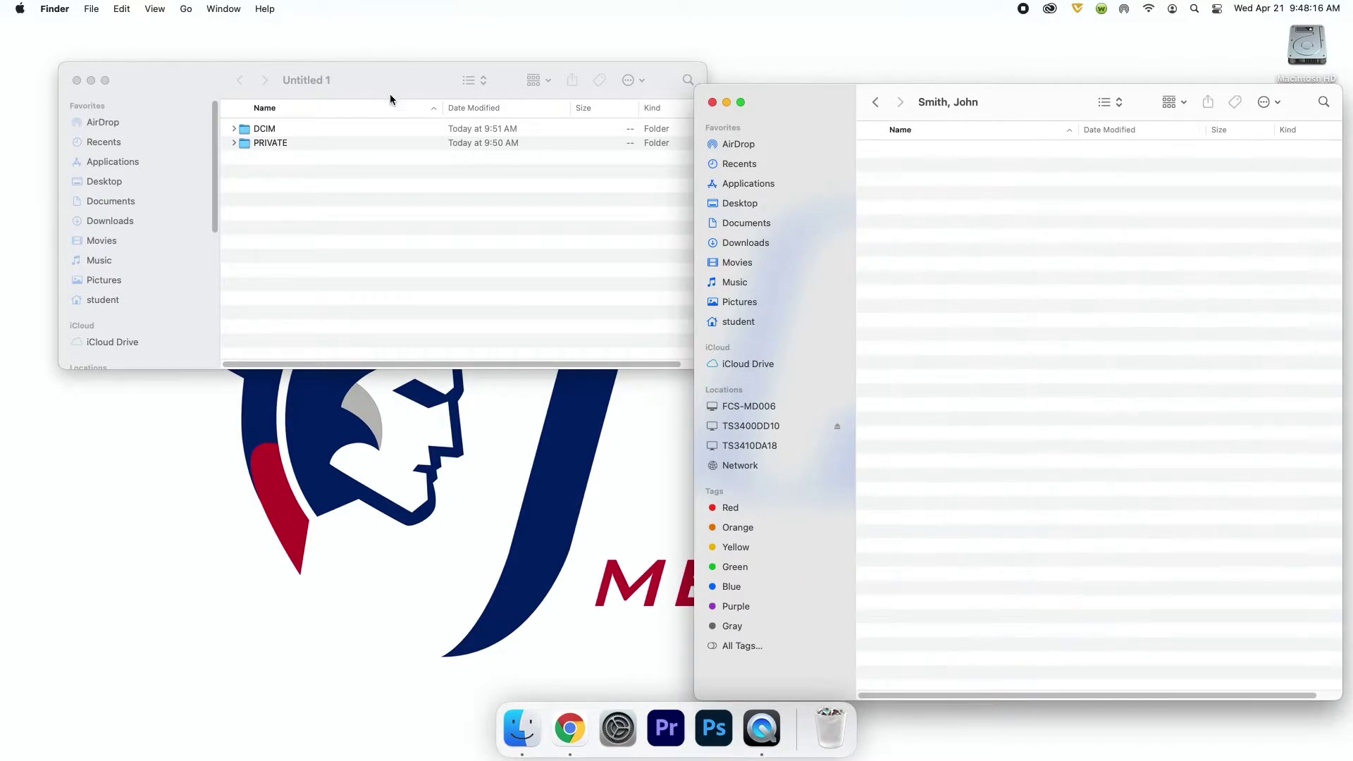
left_click(300, 132)
double_click(300, 132)
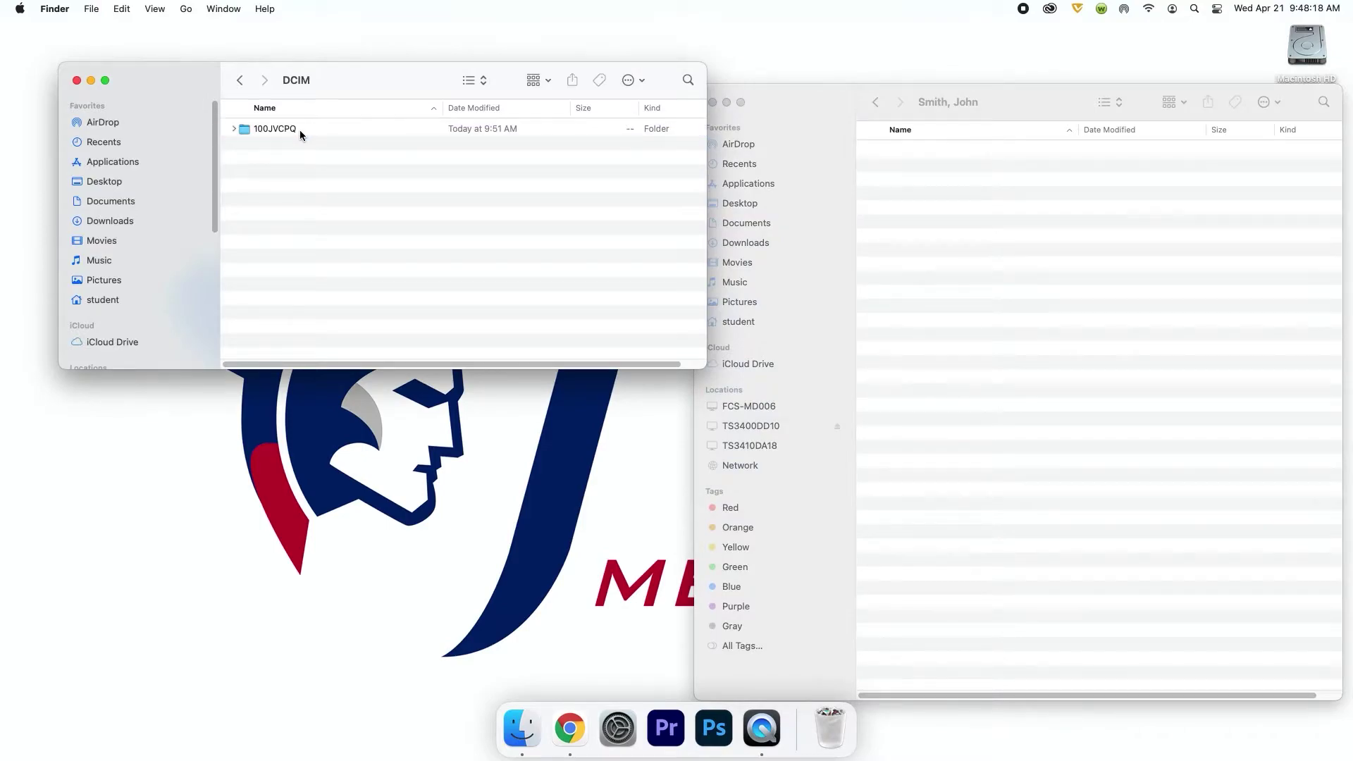
double_click(299, 130)
left_click_drag(304, 160, 1009, 277)
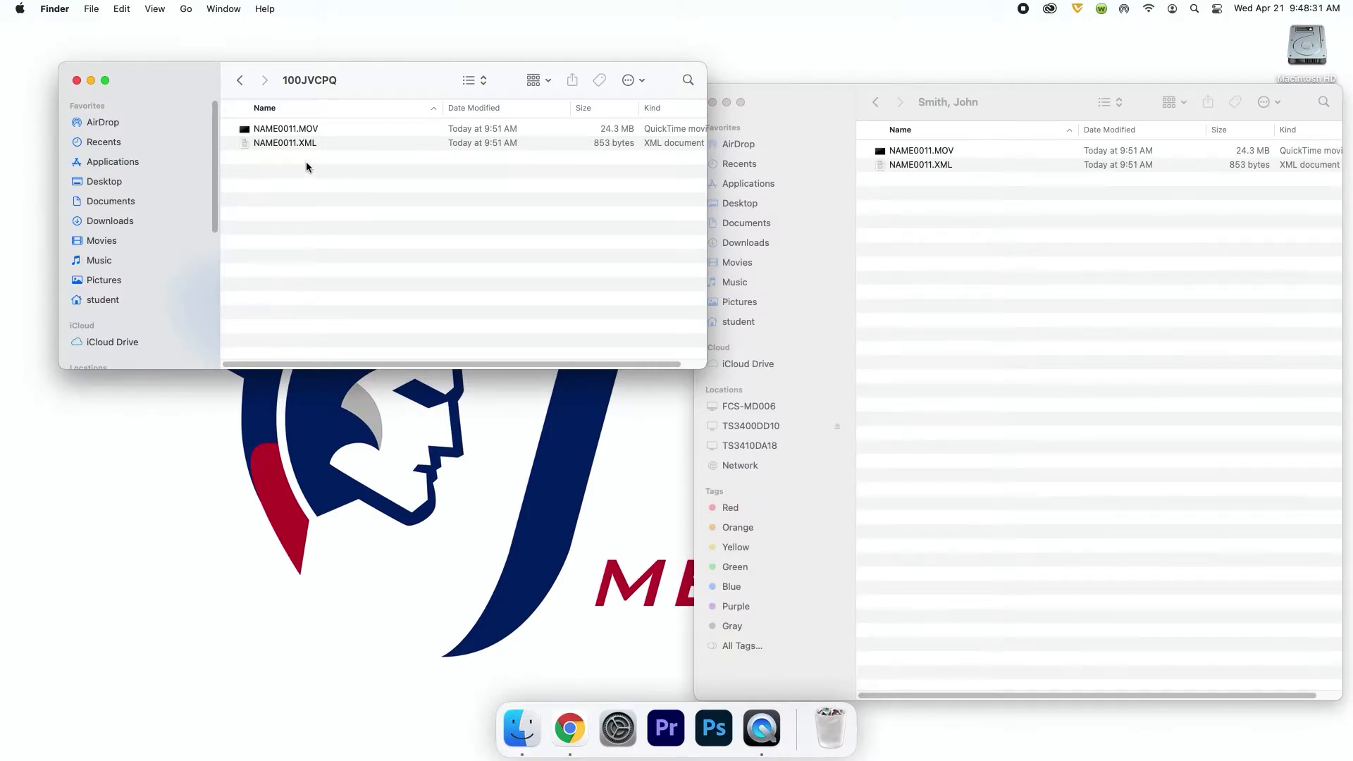
Move both clip files on the card to the Trash and empty the Trash
left_click_drag(305, 162, 310, 131)
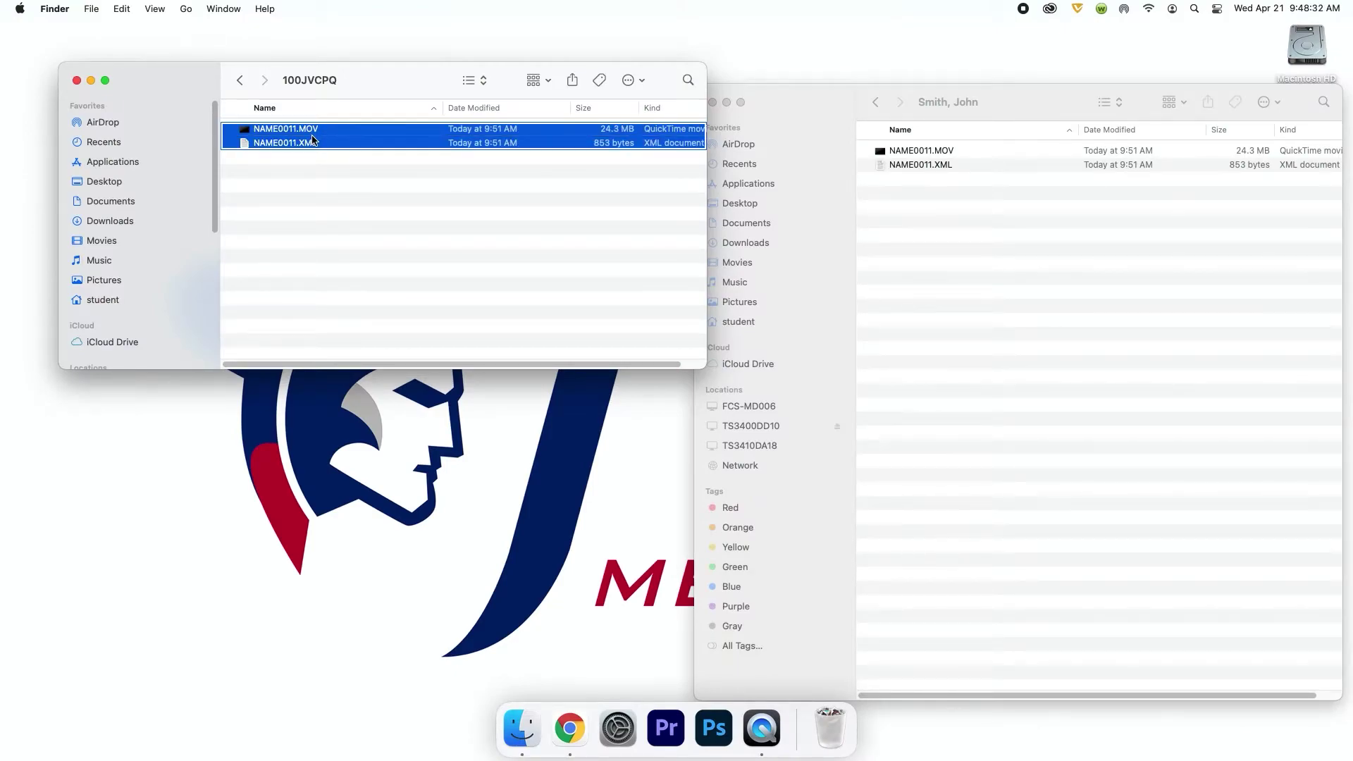
right_click(312, 140)
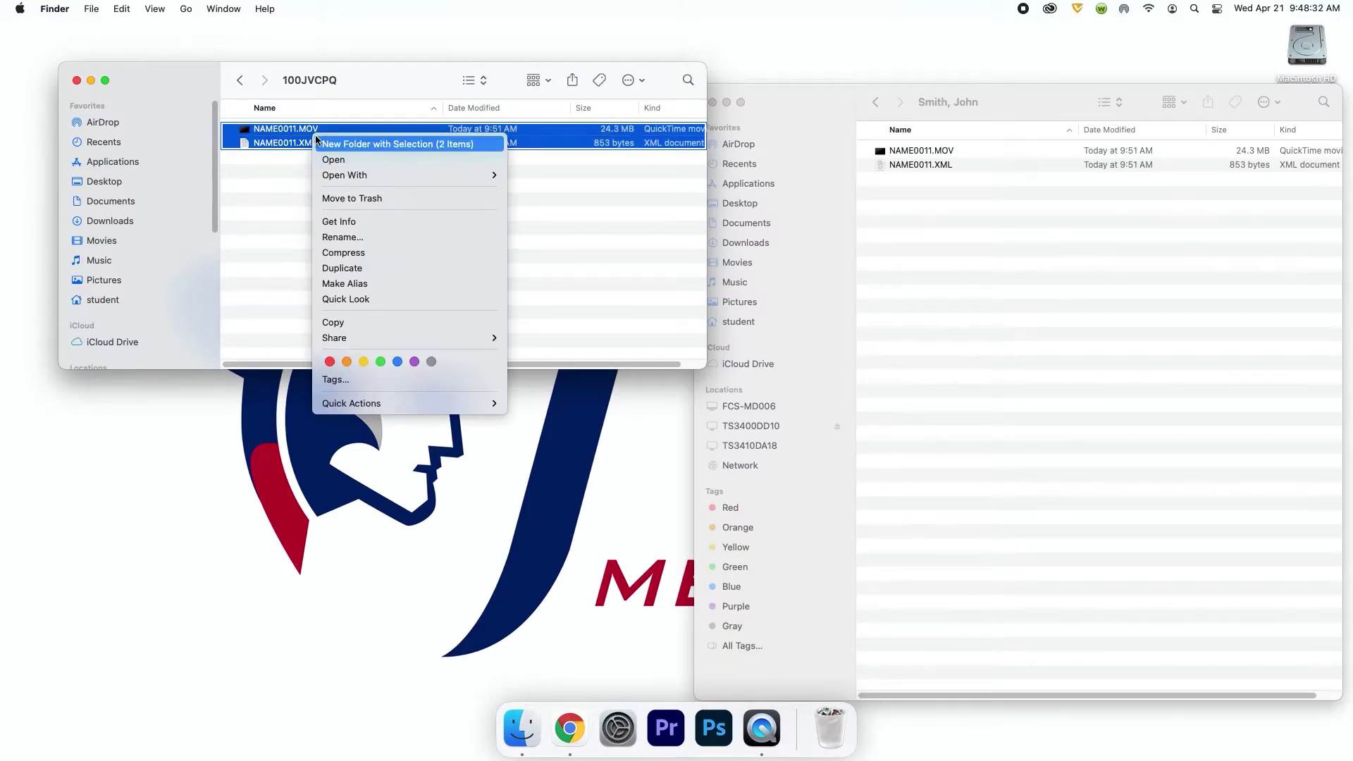
left_click(367, 202)
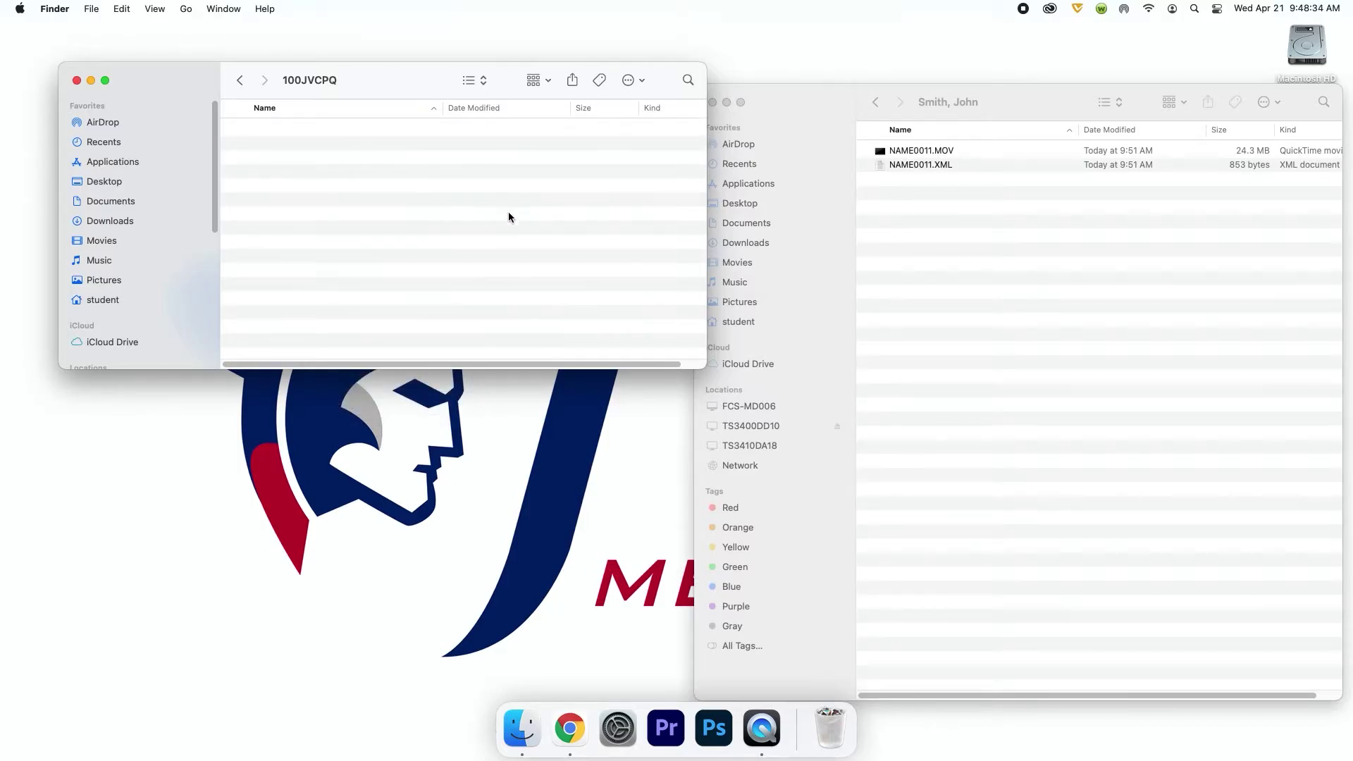
right_click(832, 731)
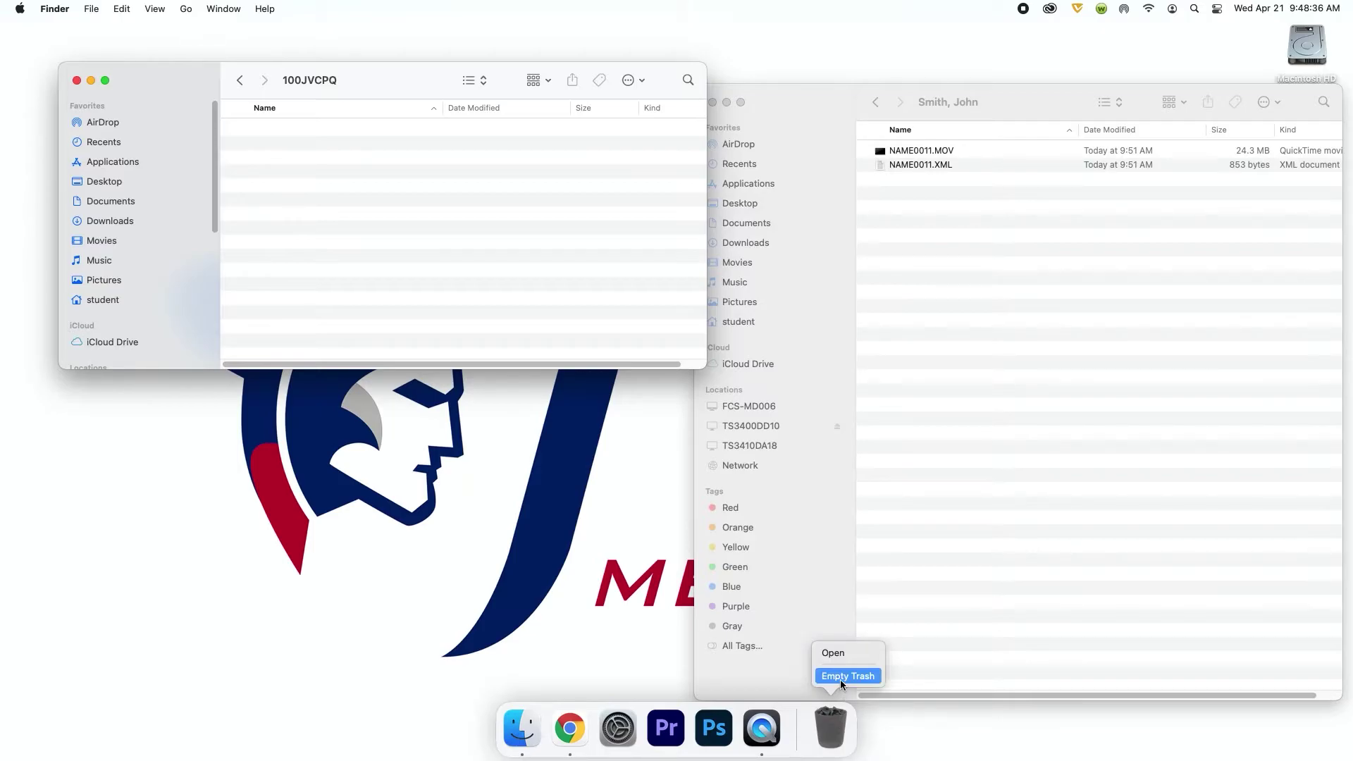
left_click(846, 674)
left_click(725, 293)
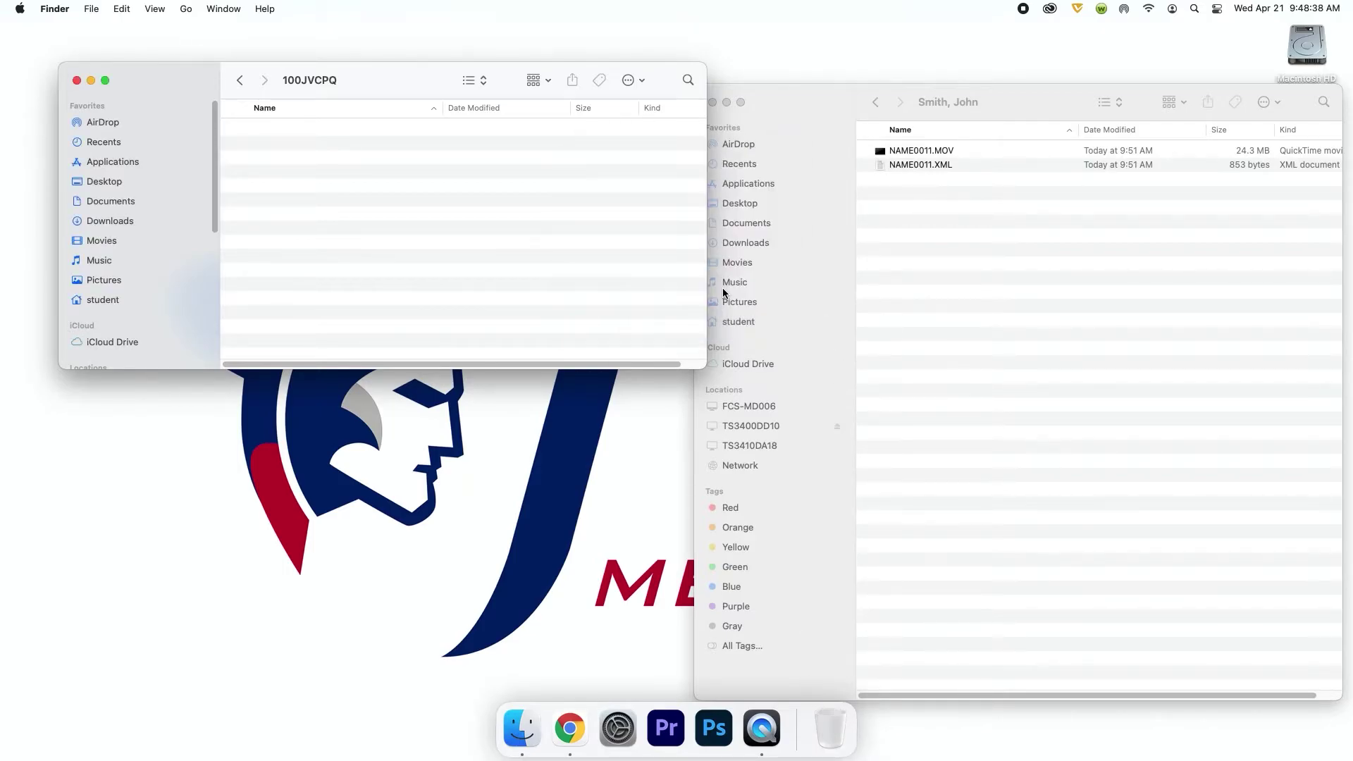
Eject the Untitled 1 card
left_click_drag(1013, 104, 532, 214)
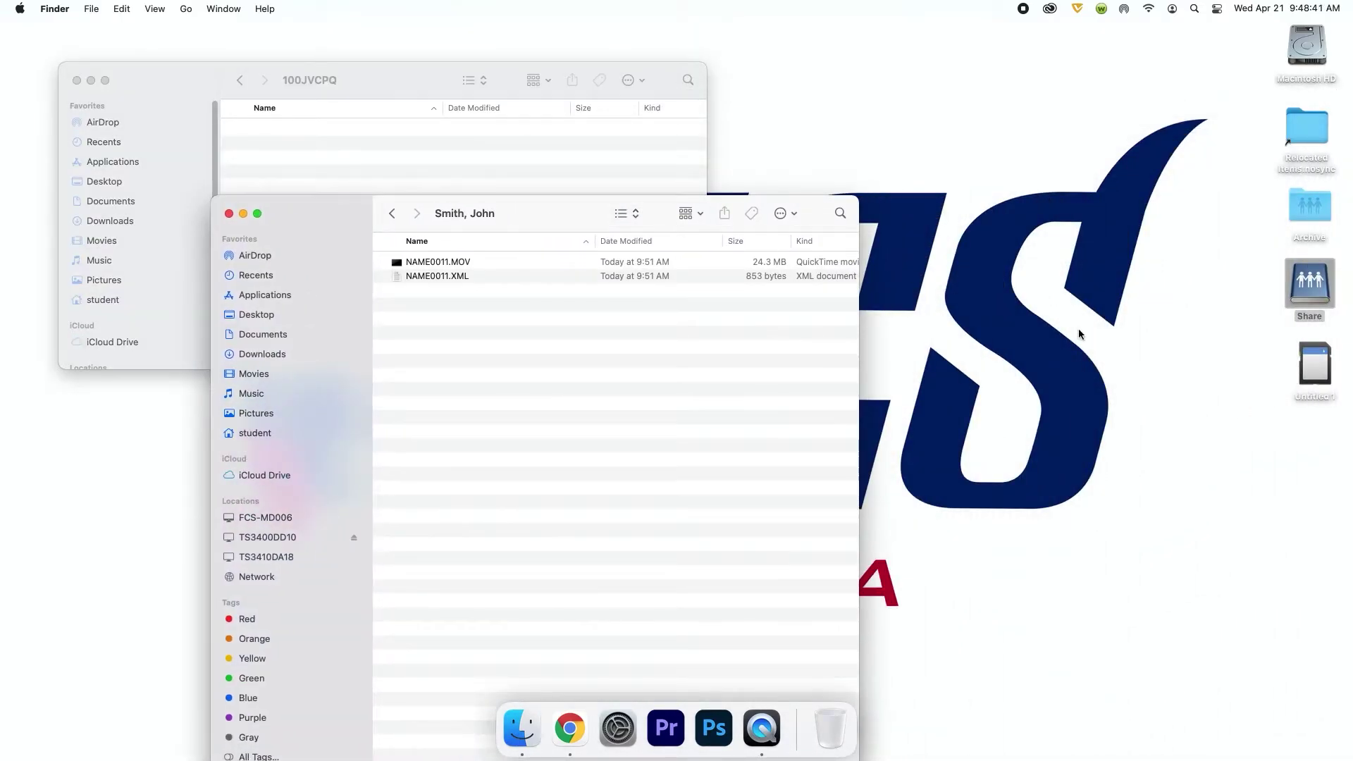
right_click(1326, 365)
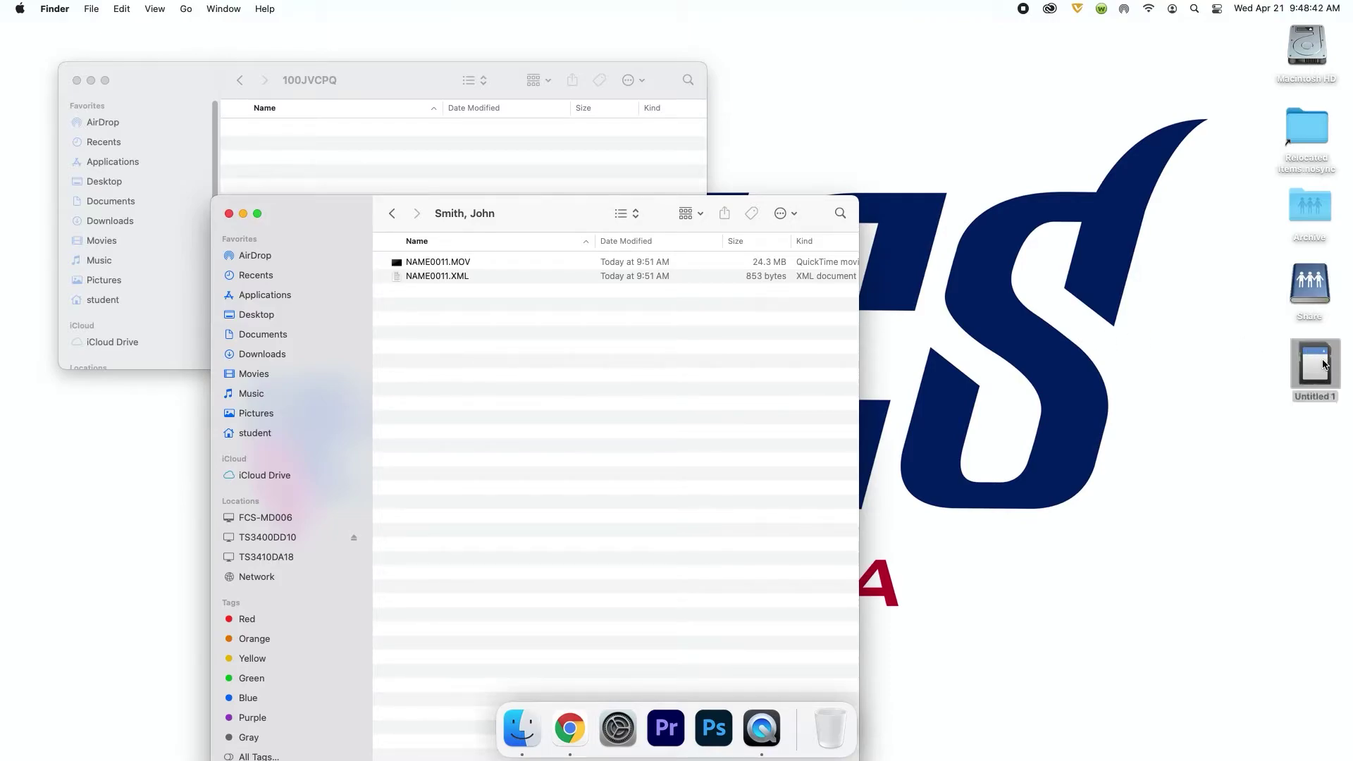
left_click(1269, 390)
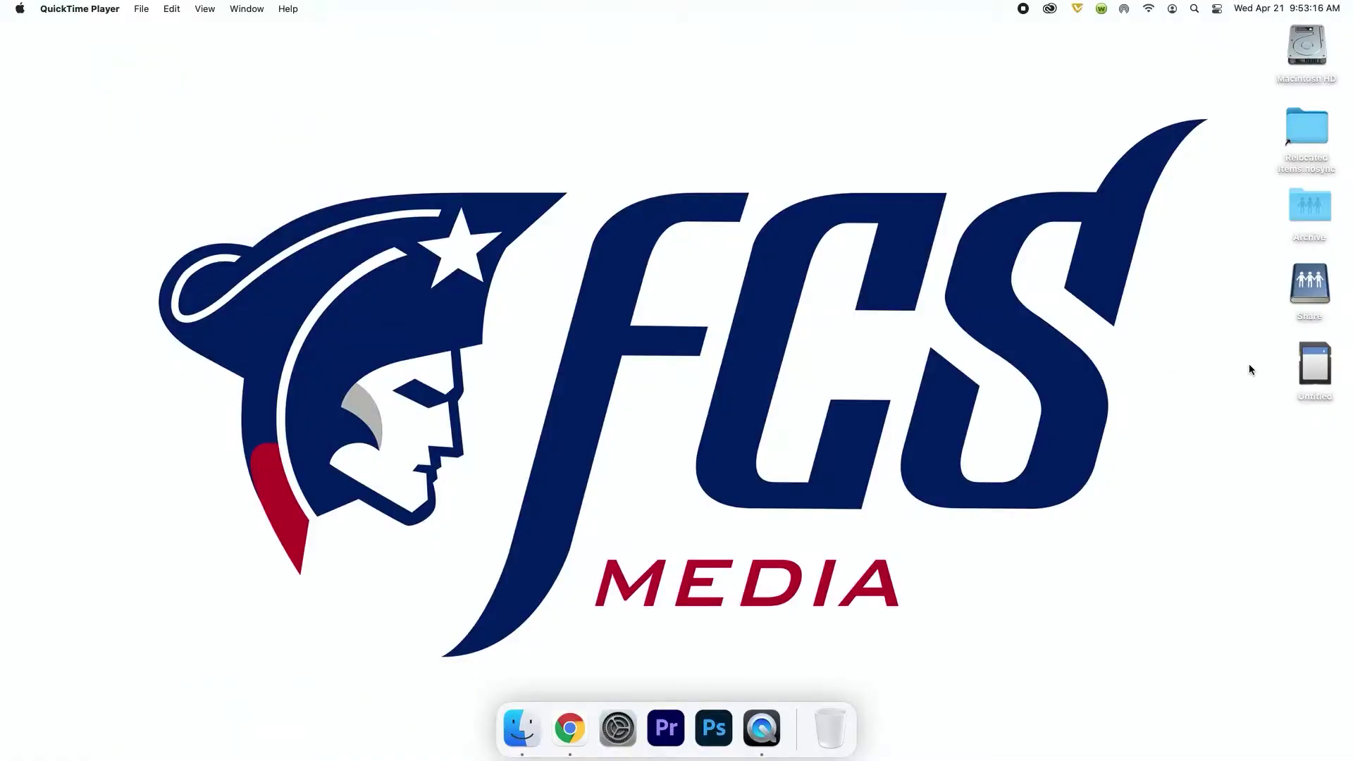
Open the newly inserted Untitled card and its PRIVATE folder
left_click(1319, 366)
double_click(1319, 366)
left_click_drag(665, 124, 619, 117)
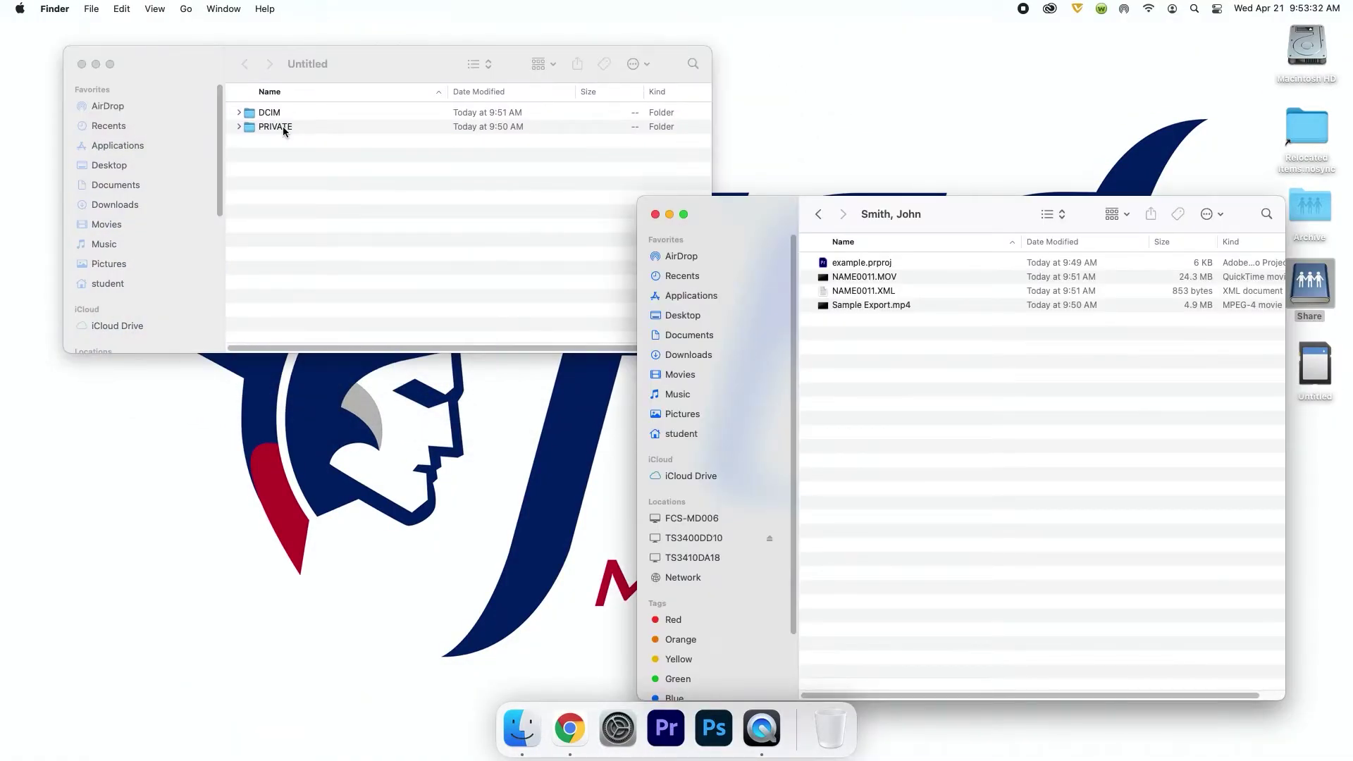
double_click(282, 125)
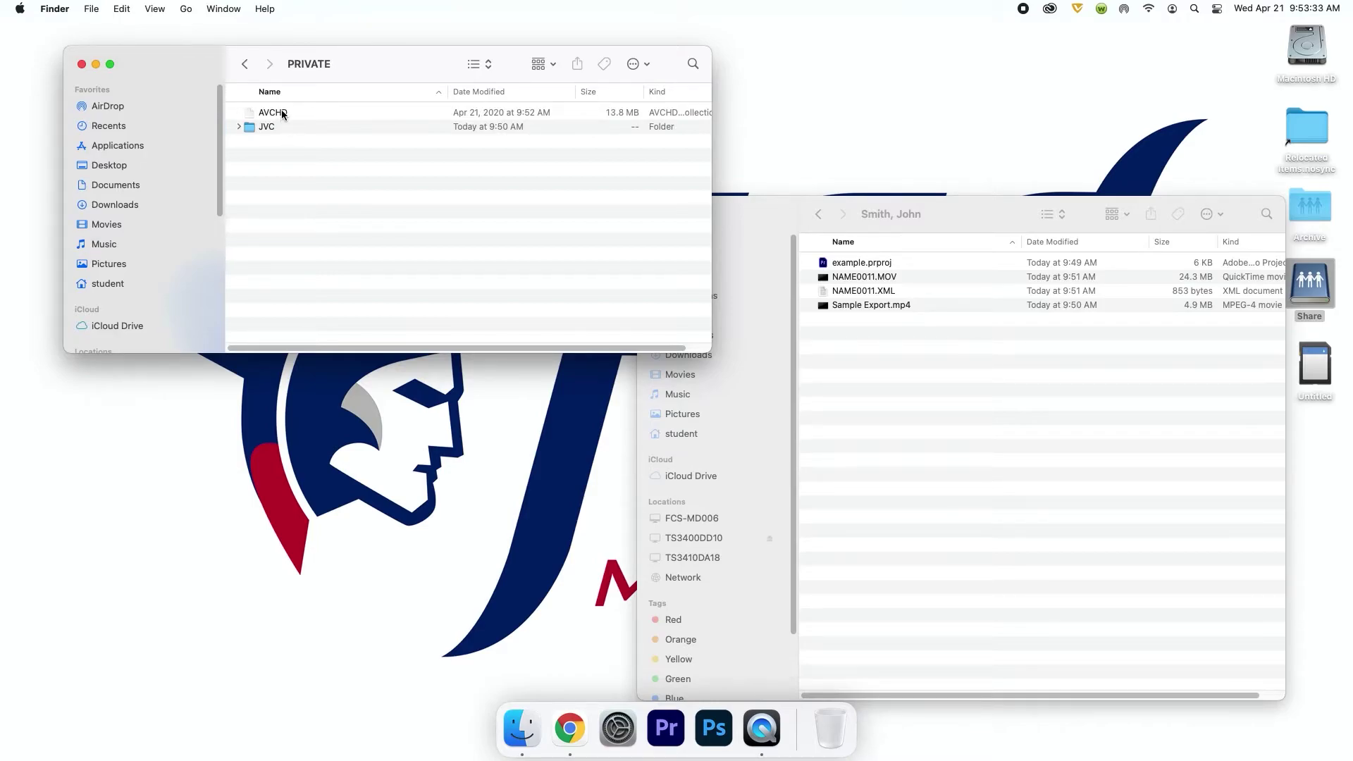
Copy 00000.MTS from the AVCHD > BDMV > STREAM packages into the student's folder
right_click(281, 110)
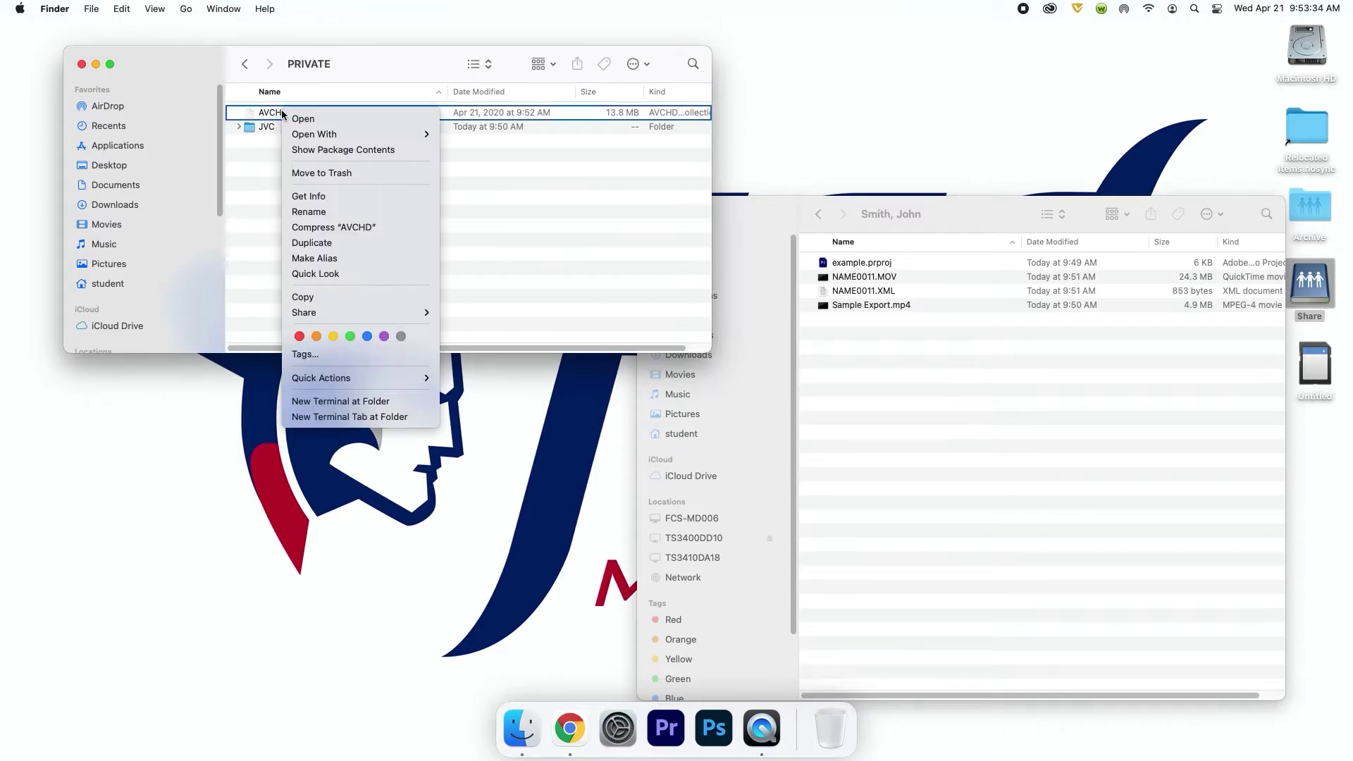
left_click(343, 149)
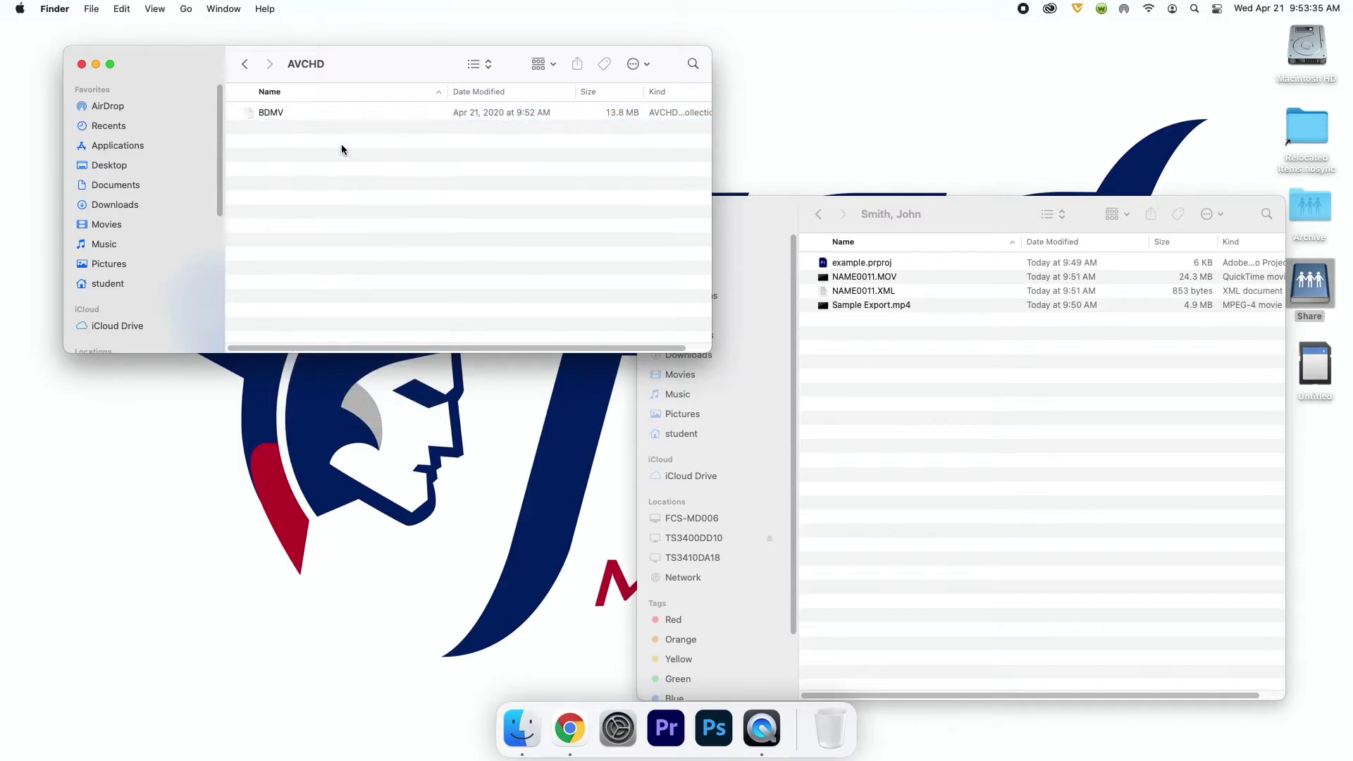
right_click(296, 114)
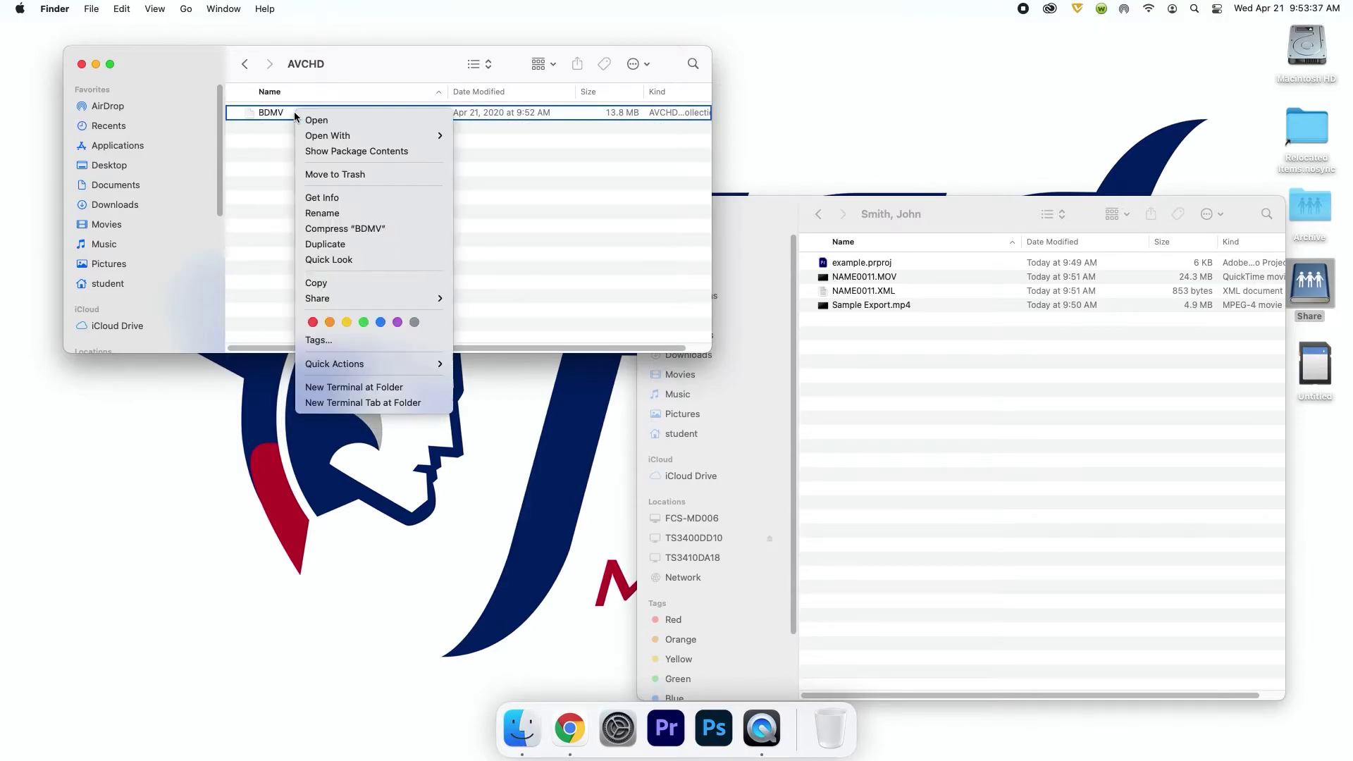
left_click(367, 149)
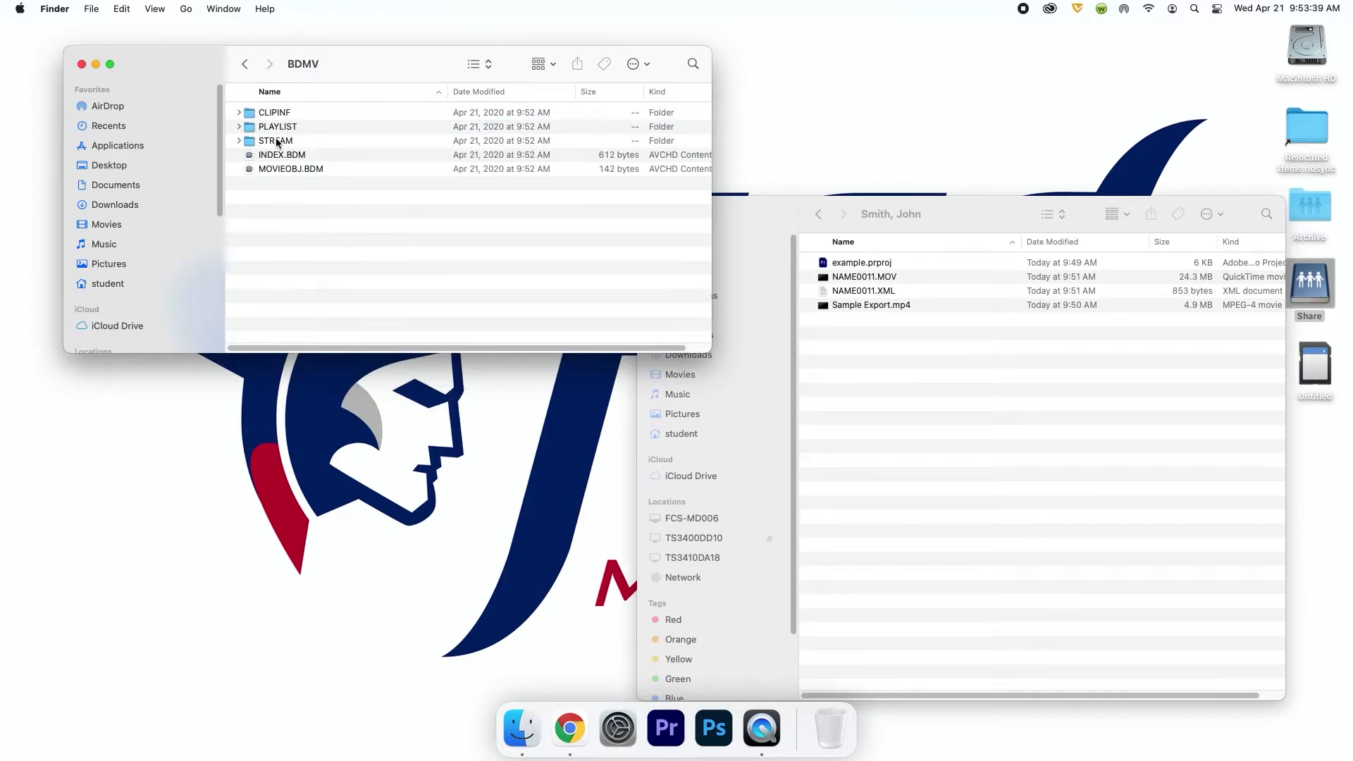
double_click(276, 140)
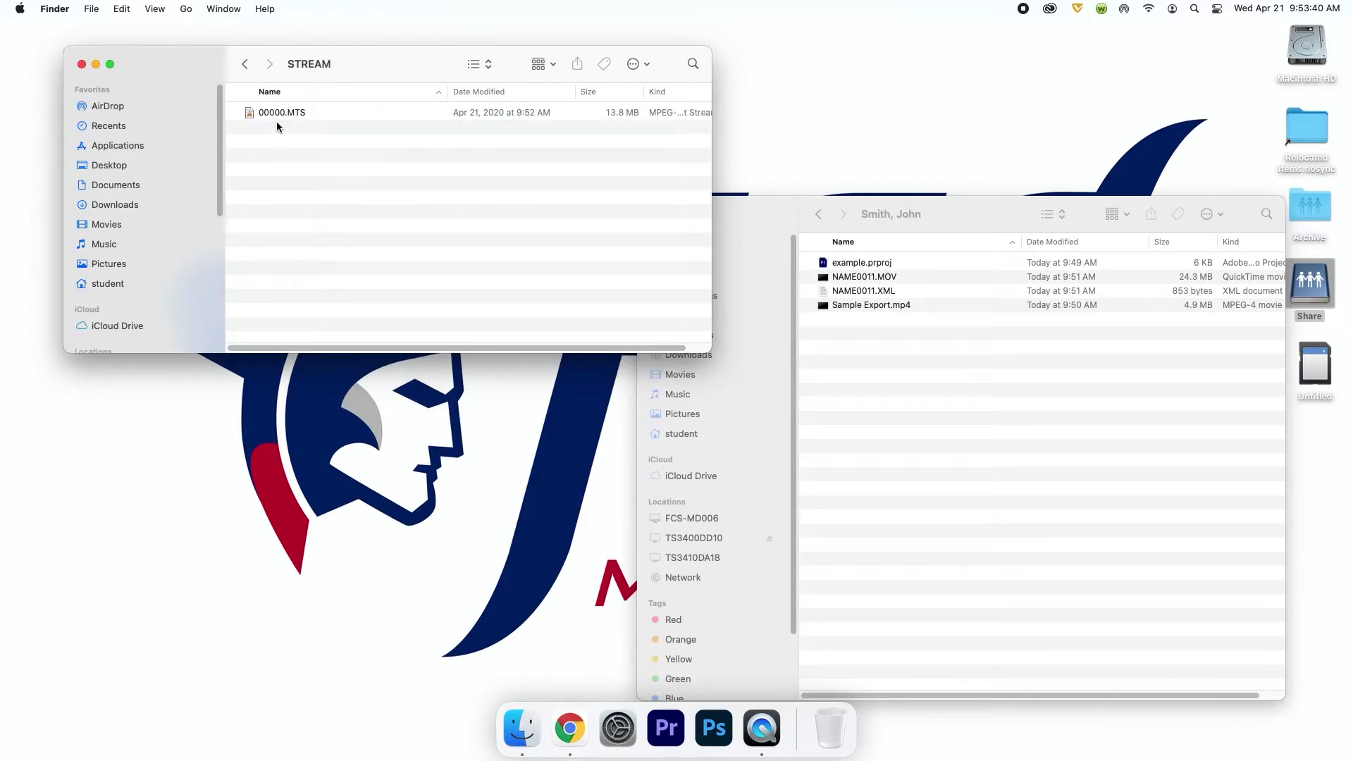
left_click_drag(336, 133, 943, 413)
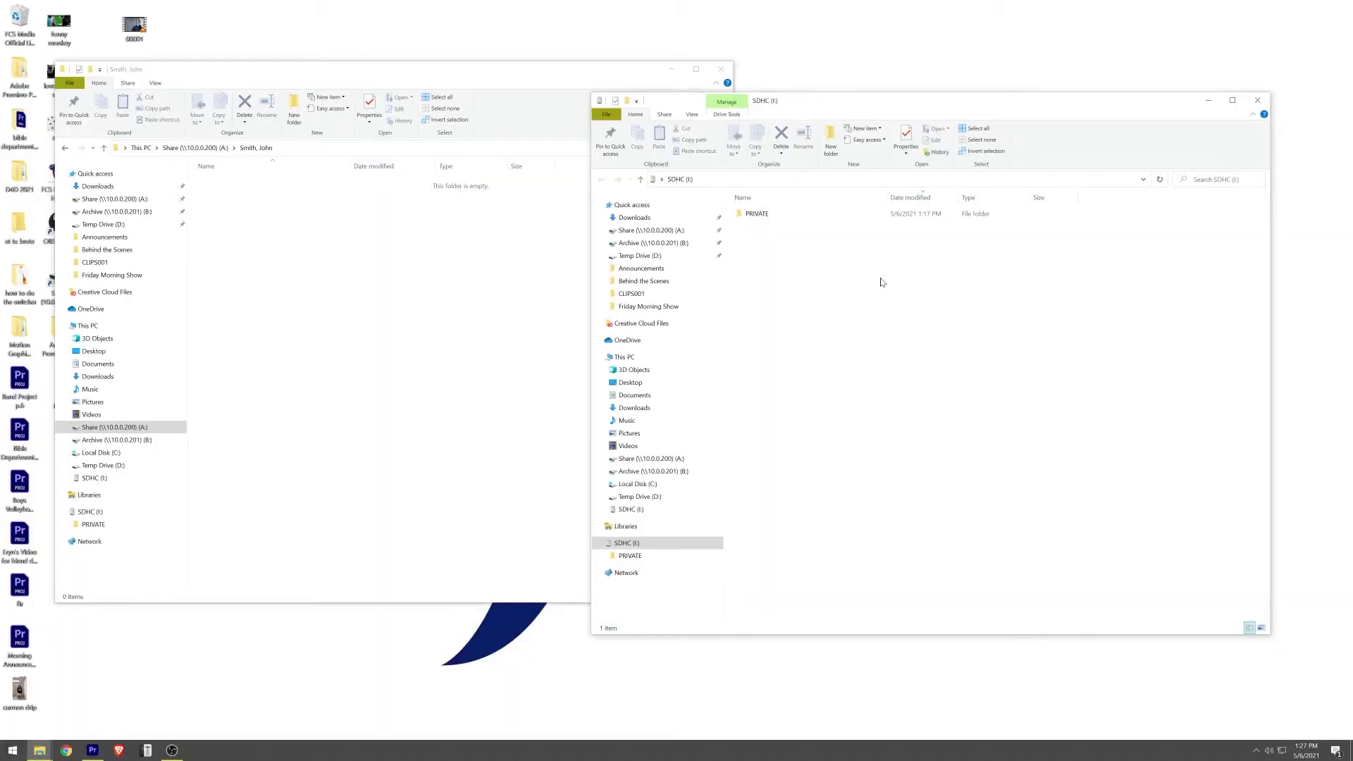
Copy clip 00000 from SDHC (I:) PRIVATE > AVCHD > BDMV > STREAM into the student's Share folder
double_click(782, 219)
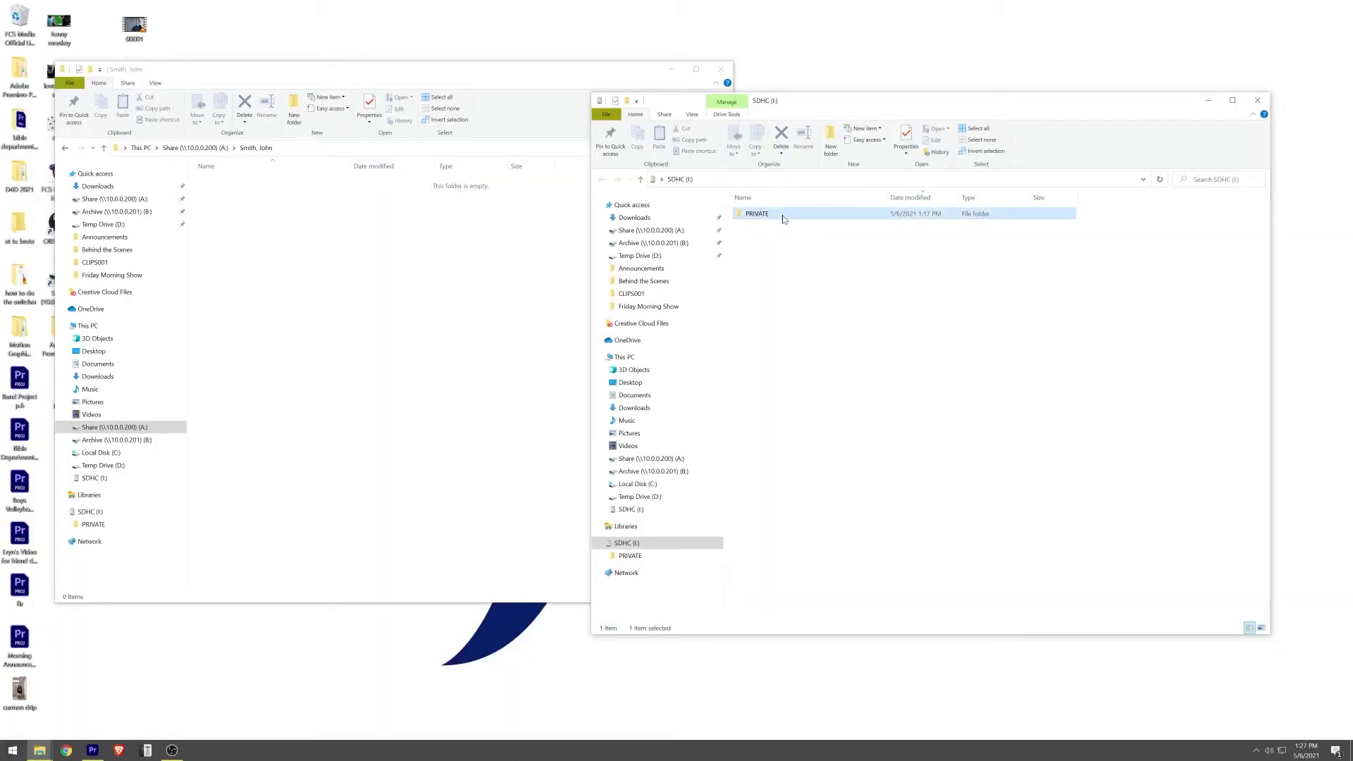
double_click(782, 220)
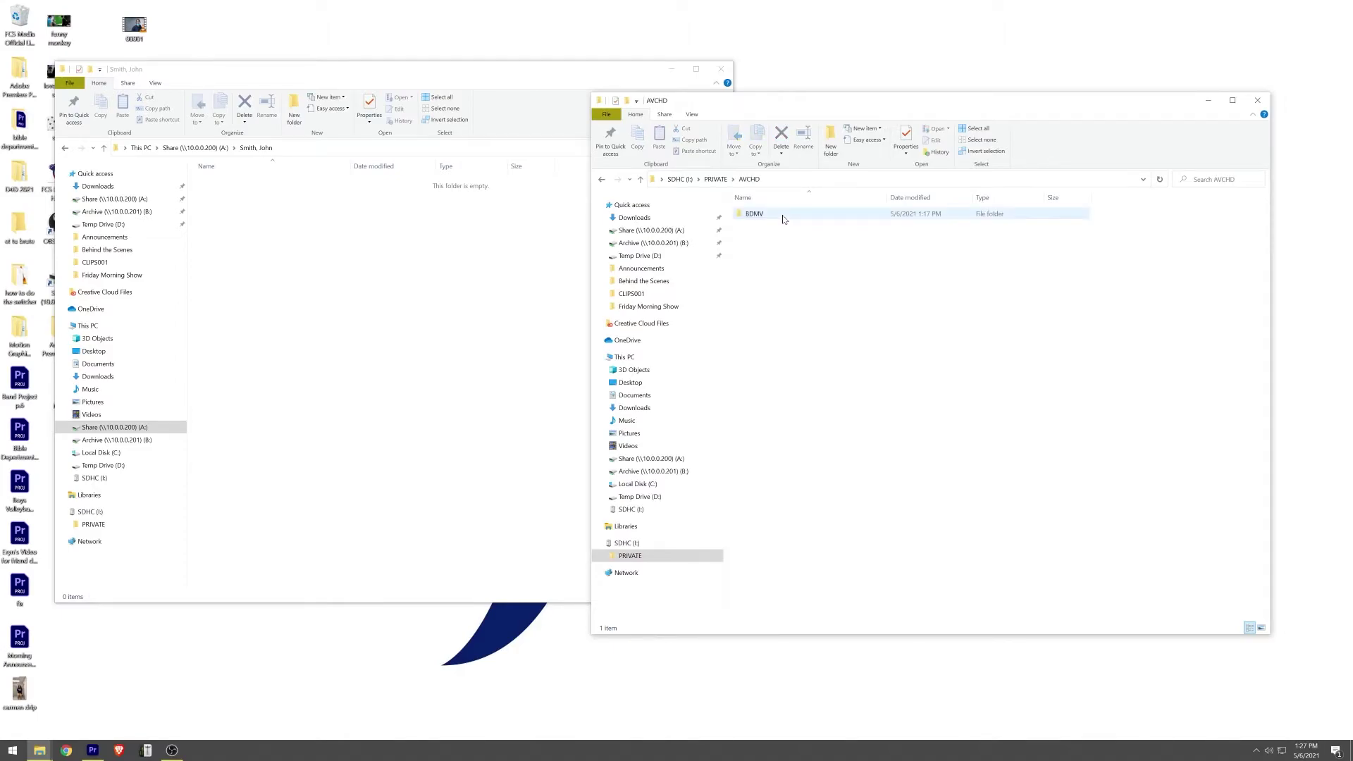
double_click(782, 219)
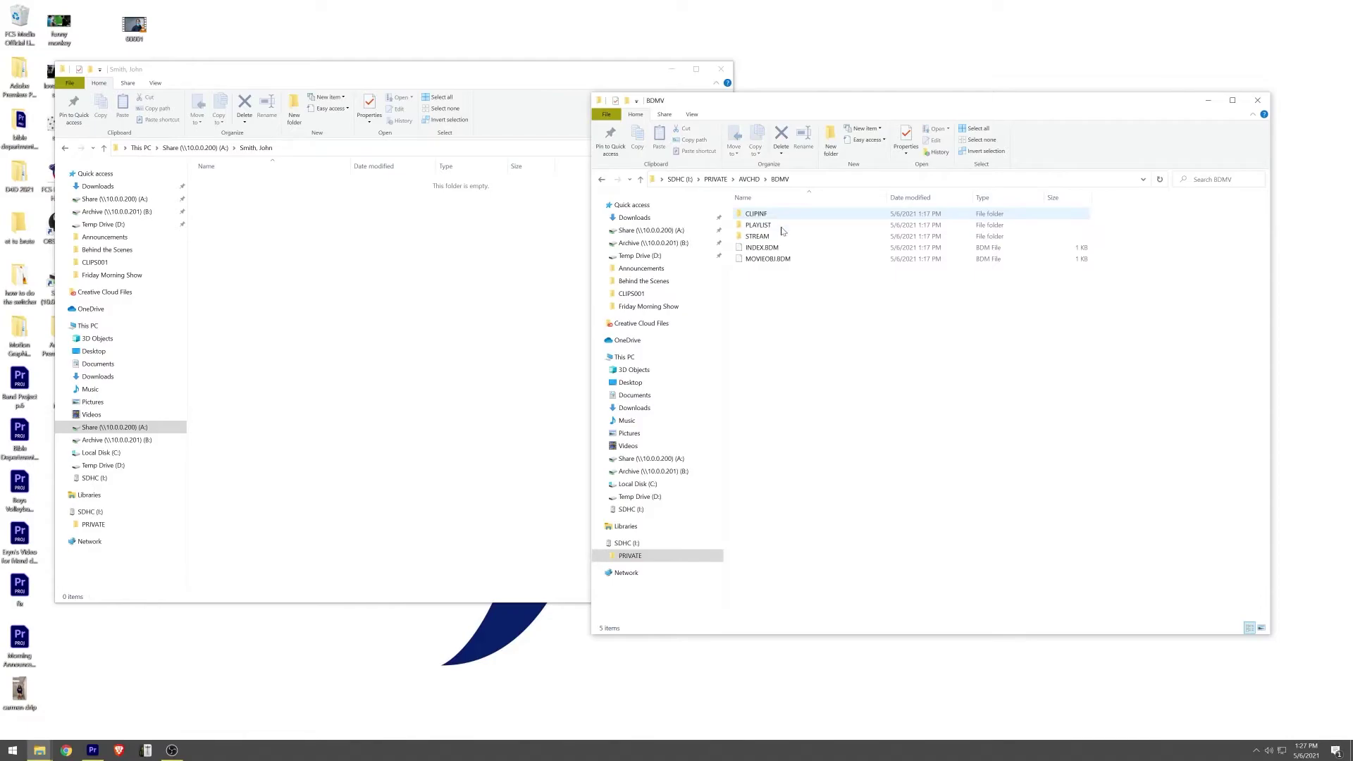
double_click(779, 237)
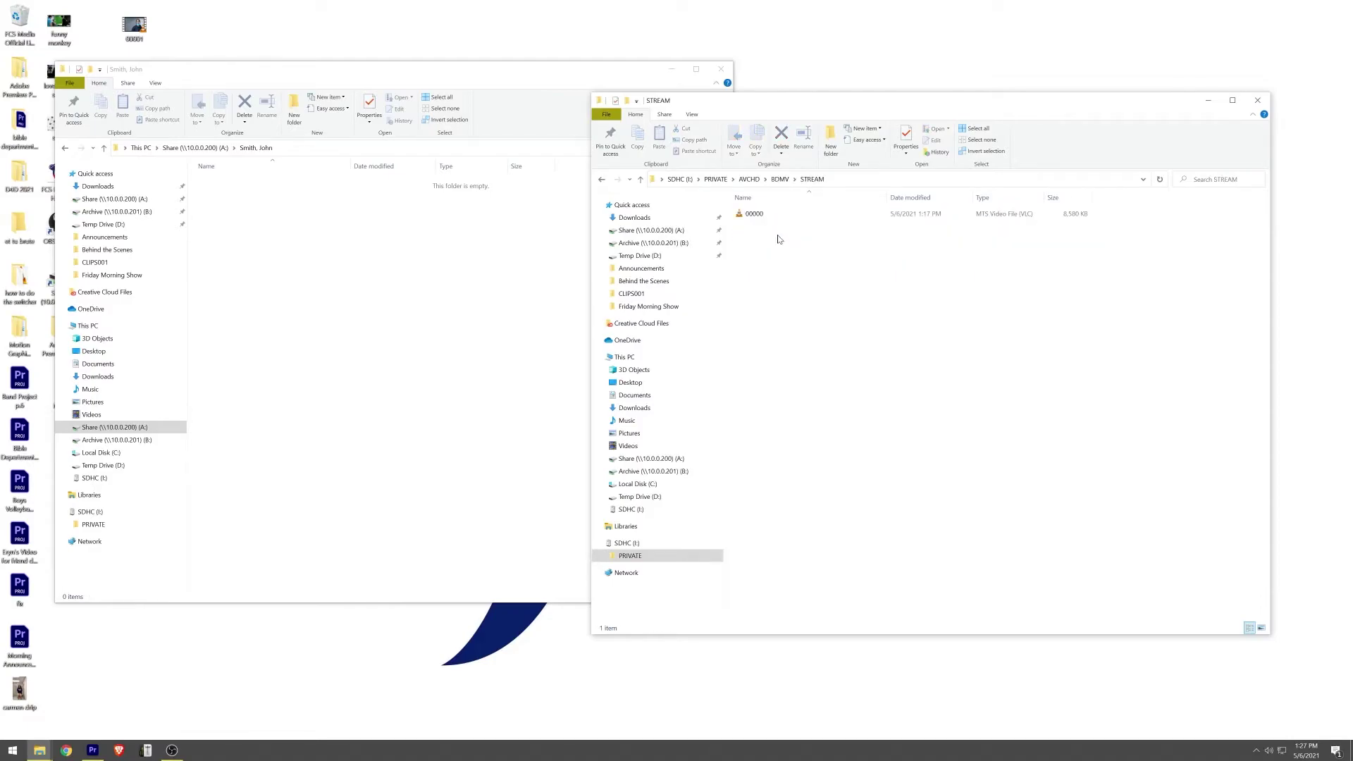
left_click_drag(764, 214, 448, 318)
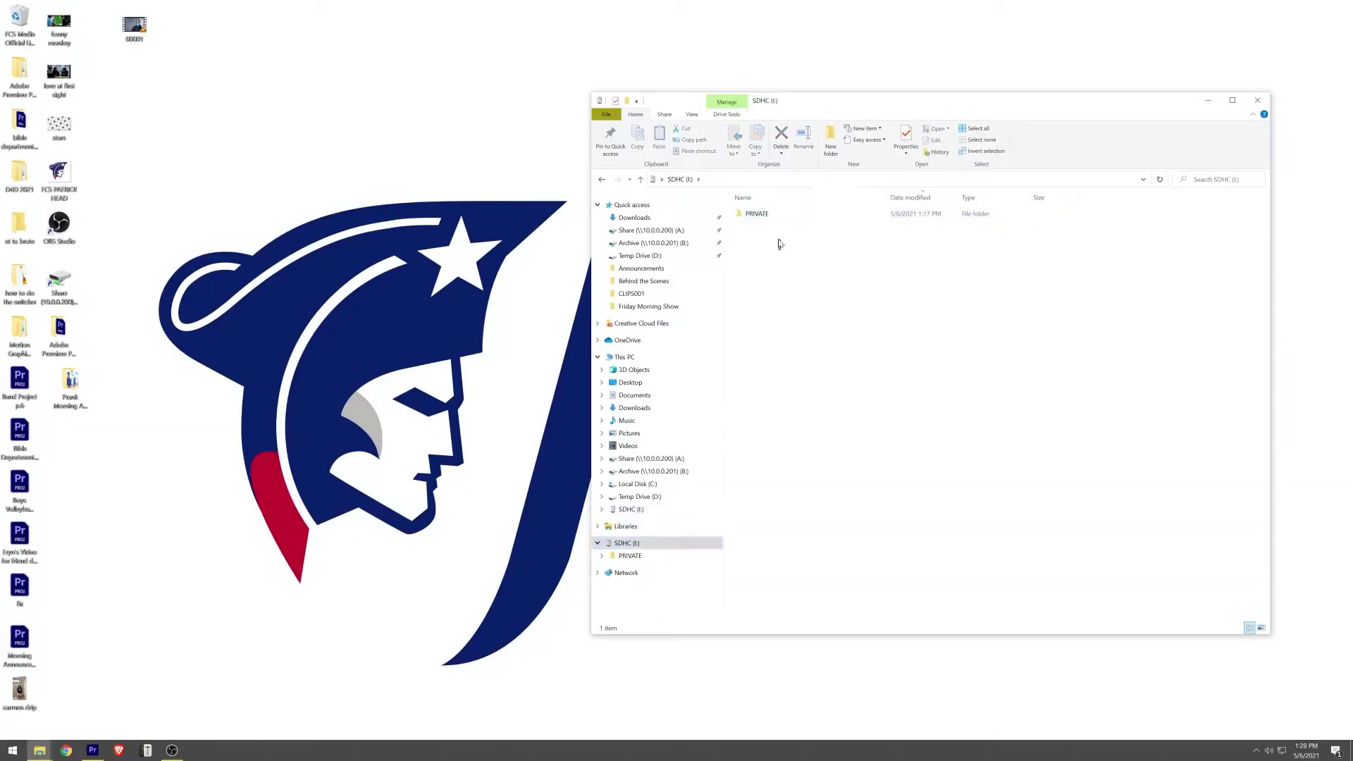
Delete the PRIVATE folder from SDHC (I:) and eject the card
left_click_drag(780, 250, 770, 217)
right_click(763, 220)
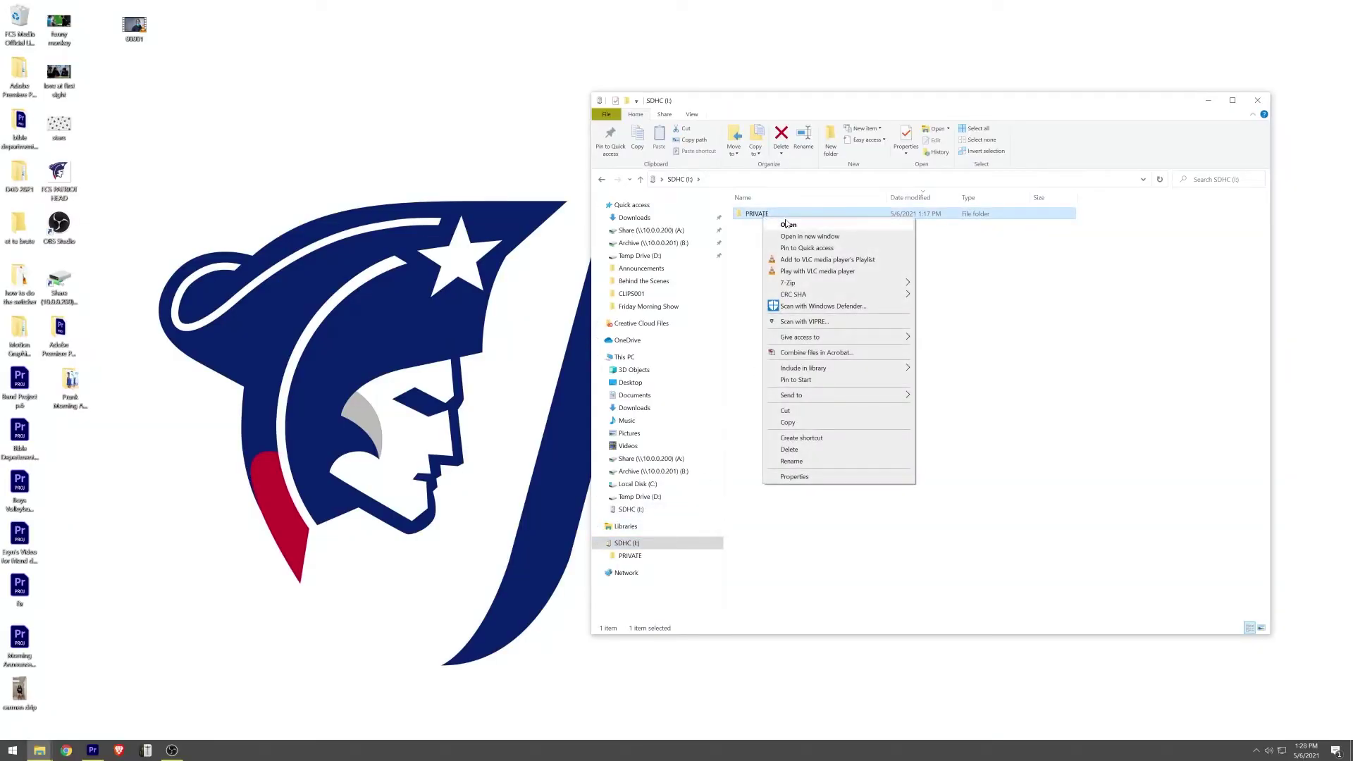
left_click(789, 451)
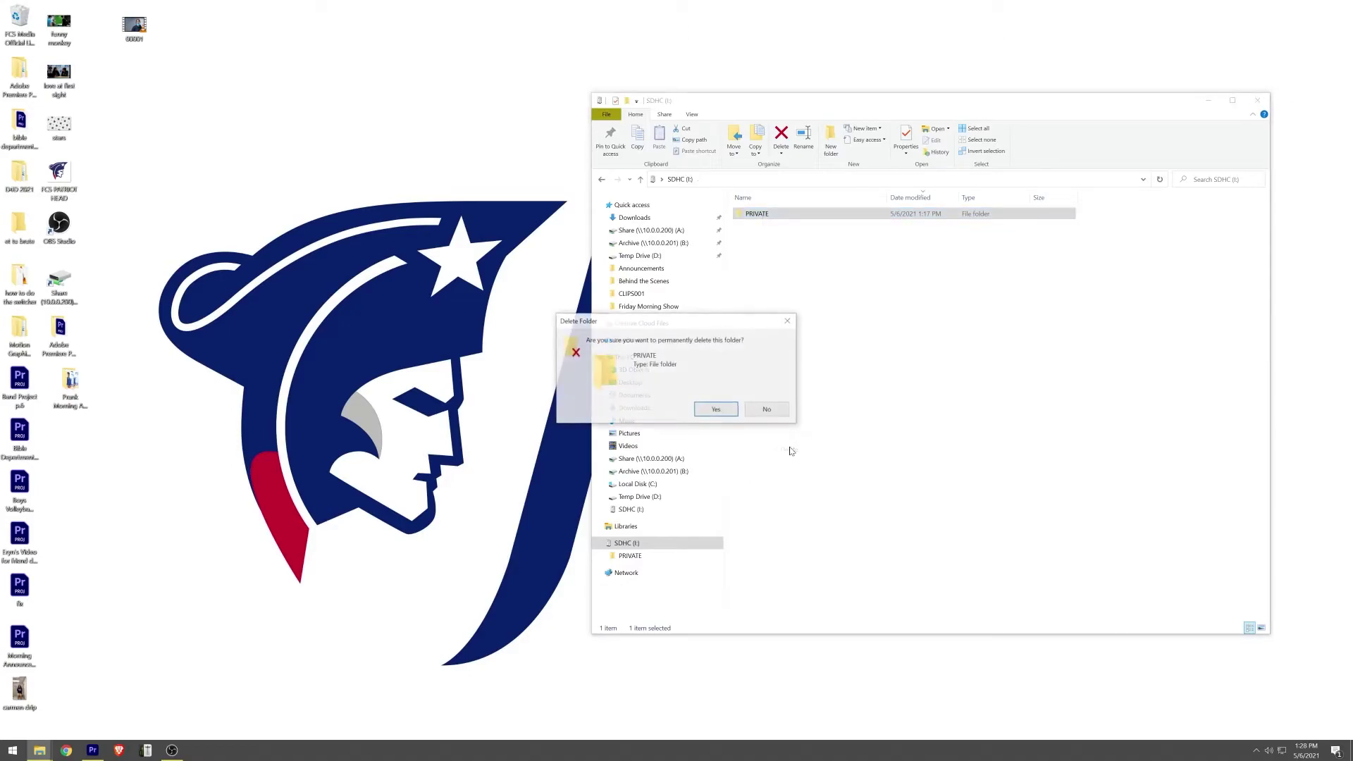
left_click(717, 411)
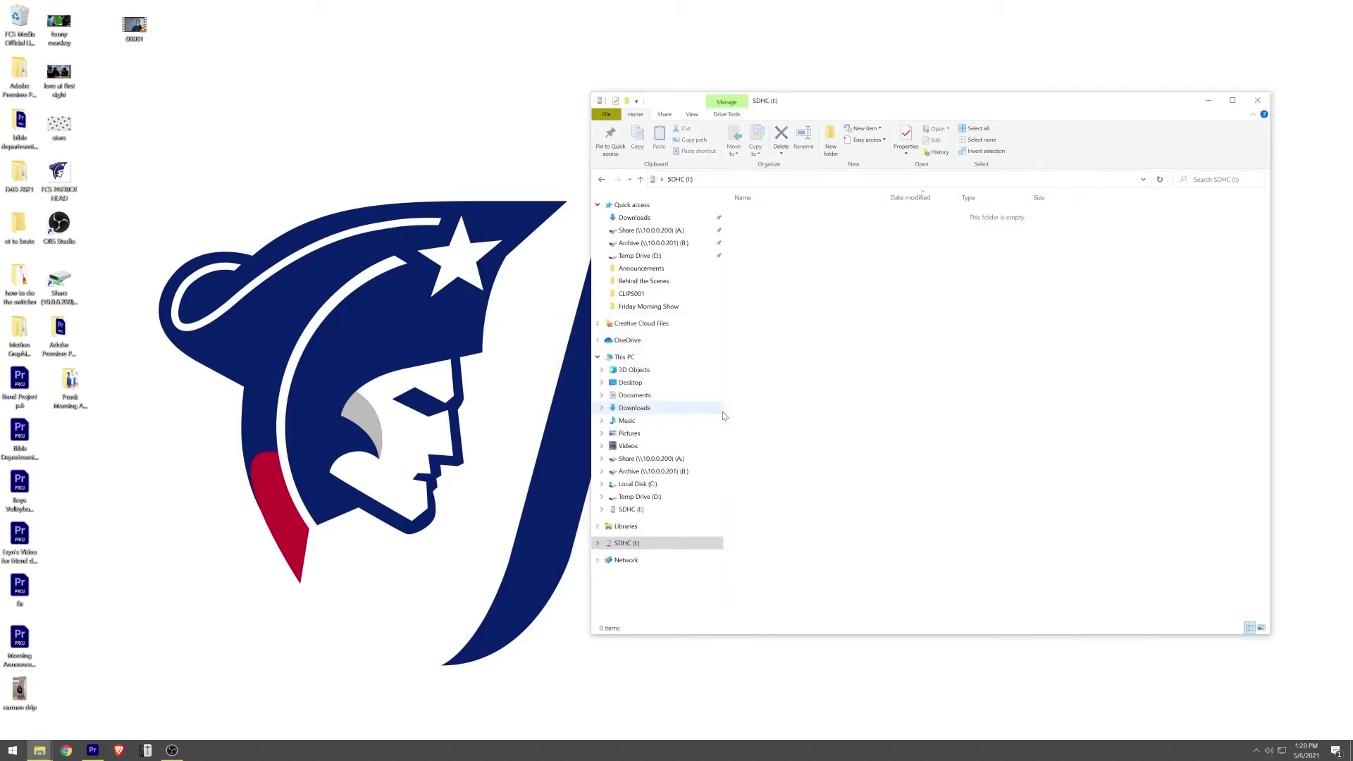
right_click(673, 546)
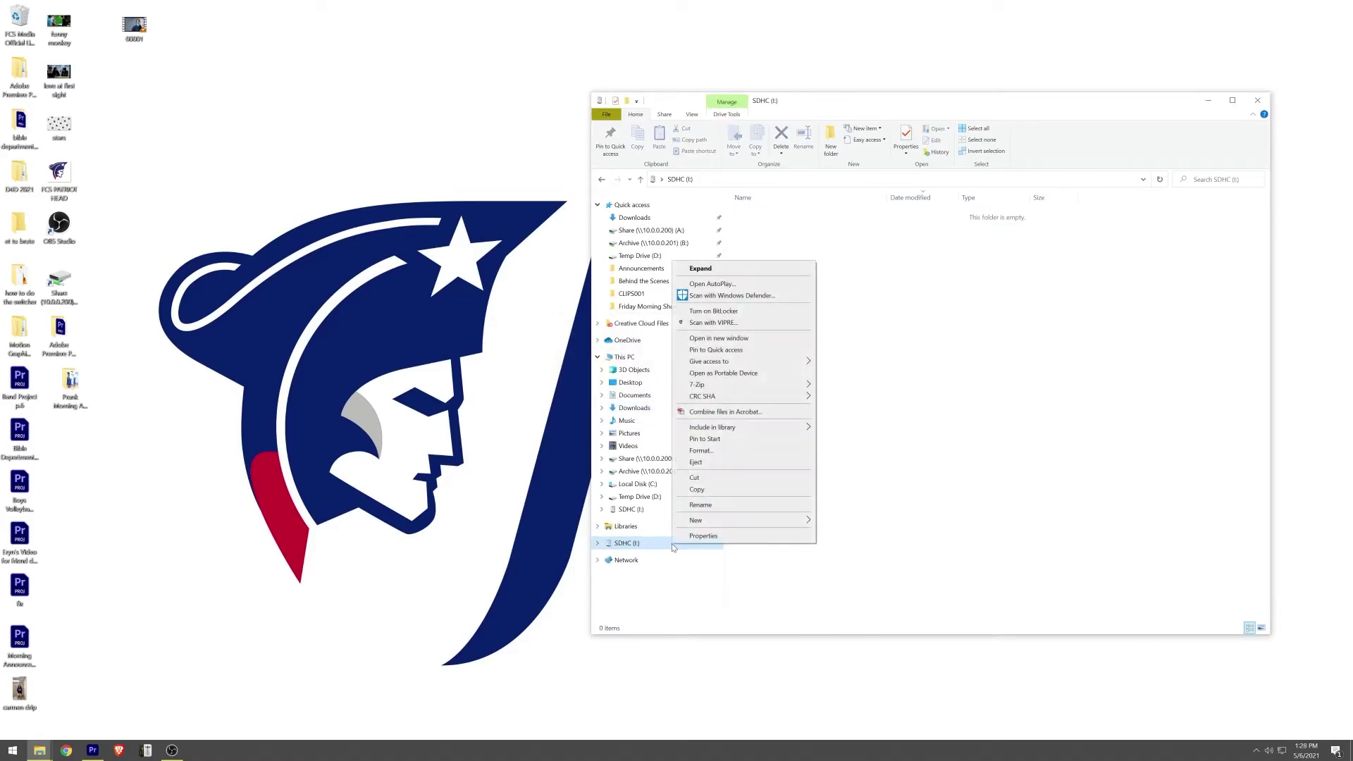
left_click(706, 464)
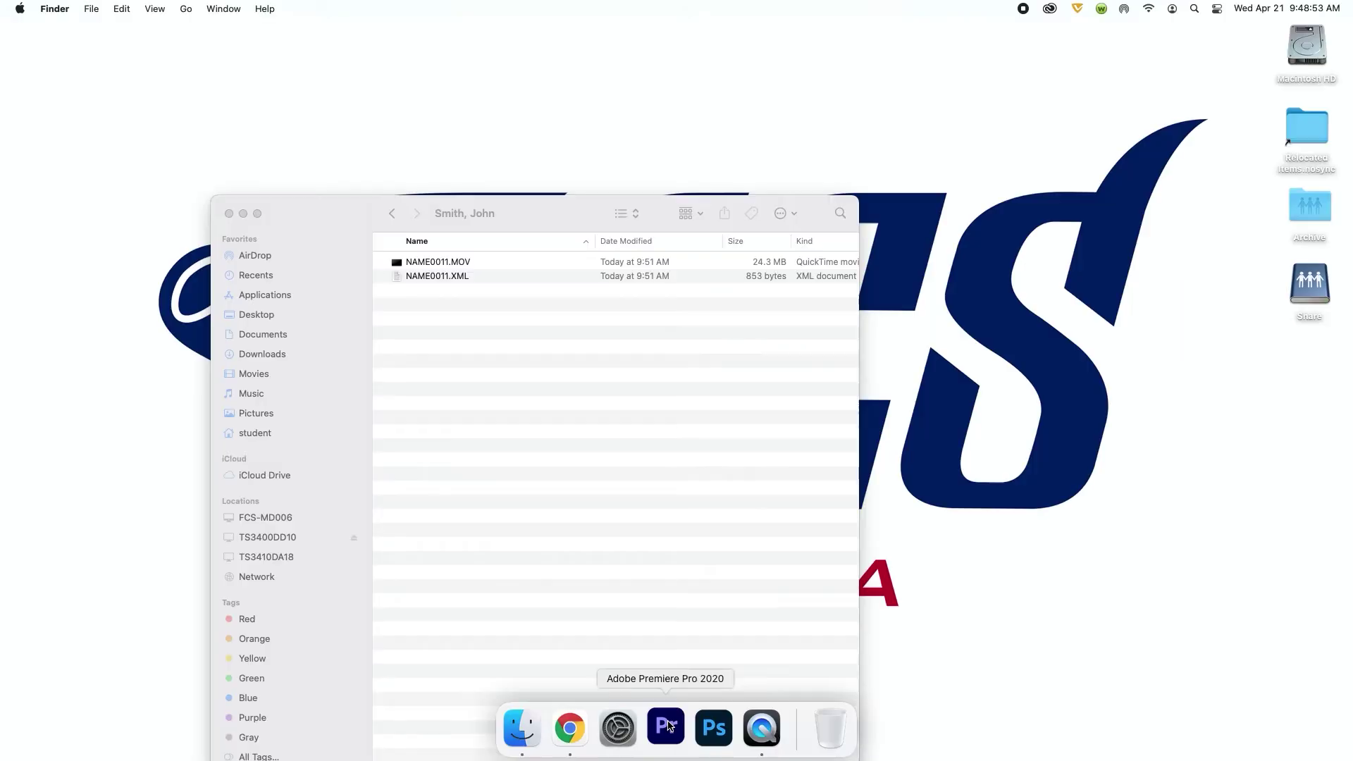
Launch Premiere Pro and start a new project named example
left_click(666, 724)
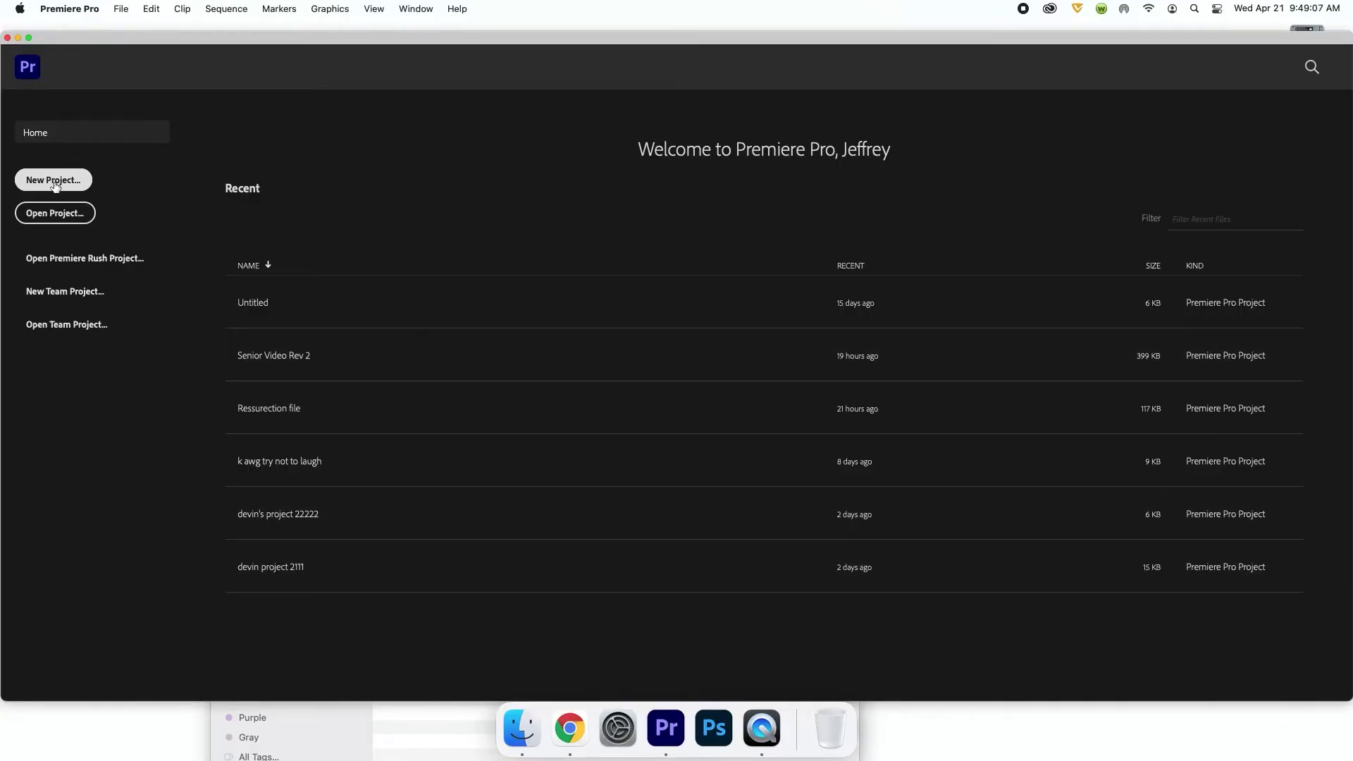
left_click(55, 182)
type("example")
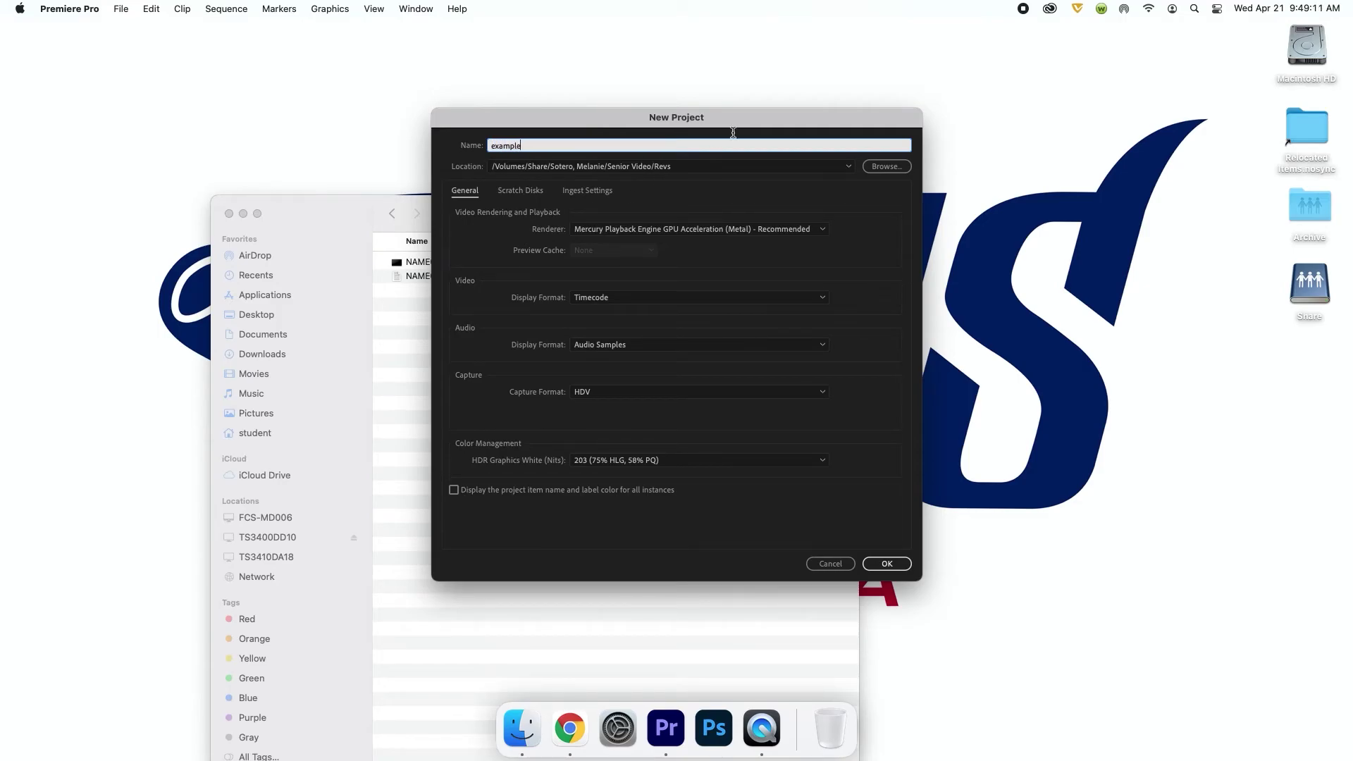
Save the example project in the student's folder on the Share drive
left_click(879, 169)
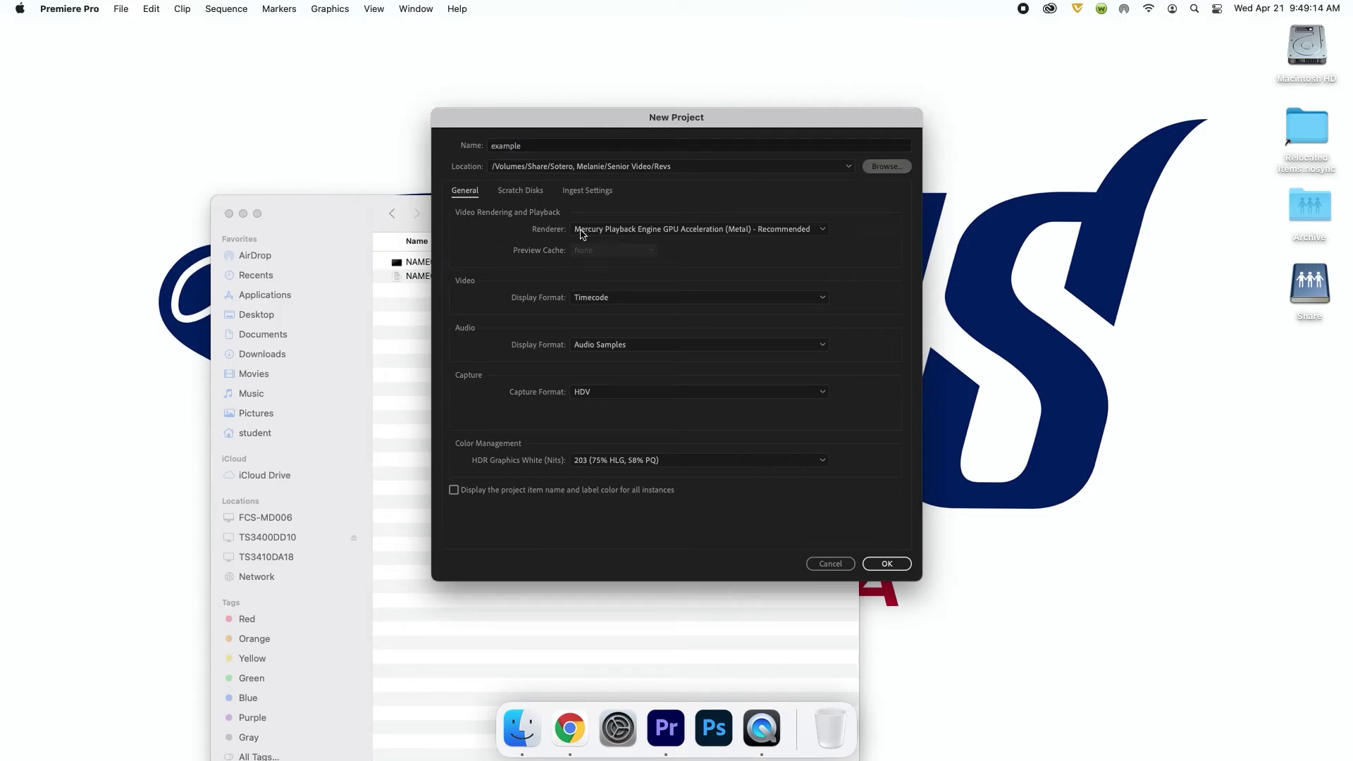
left_click(518, 429)
left_click(644, 241)
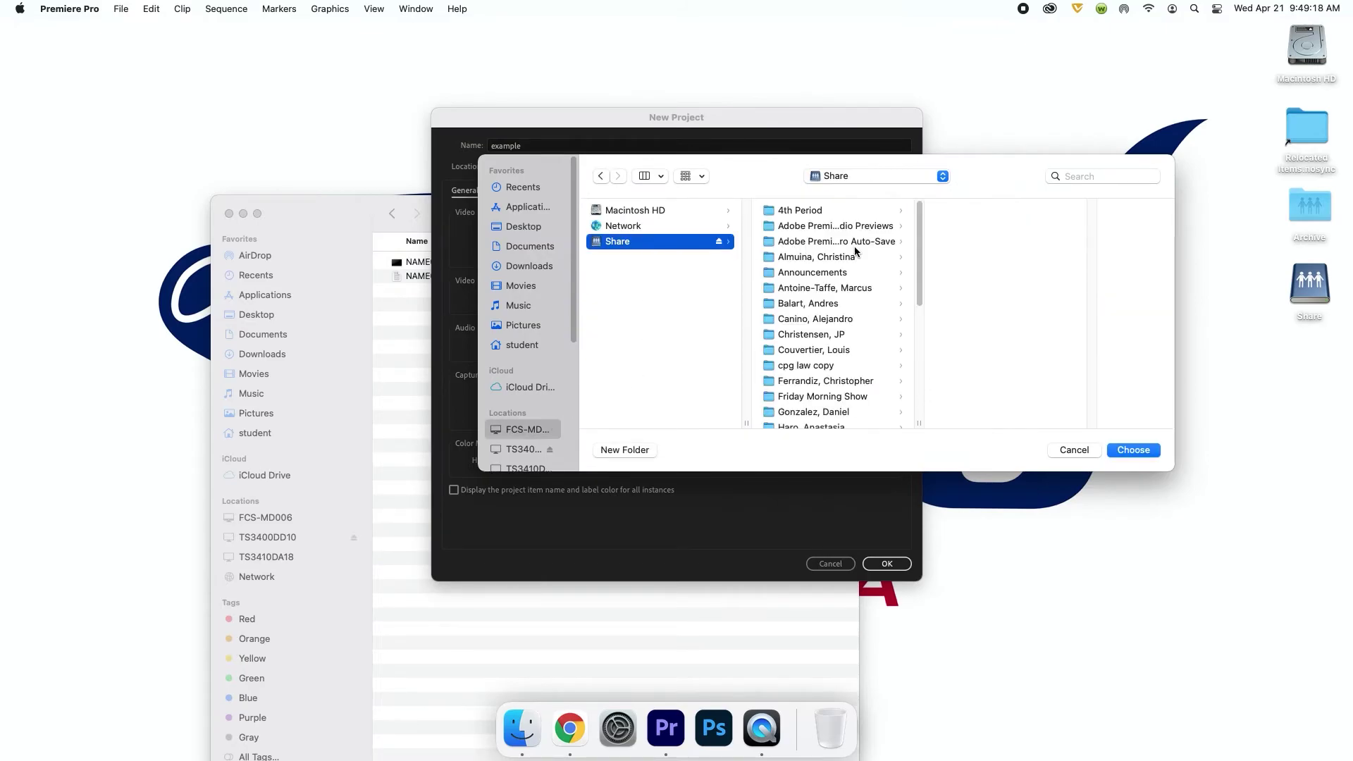
scroll(856, 298, "down", 10)
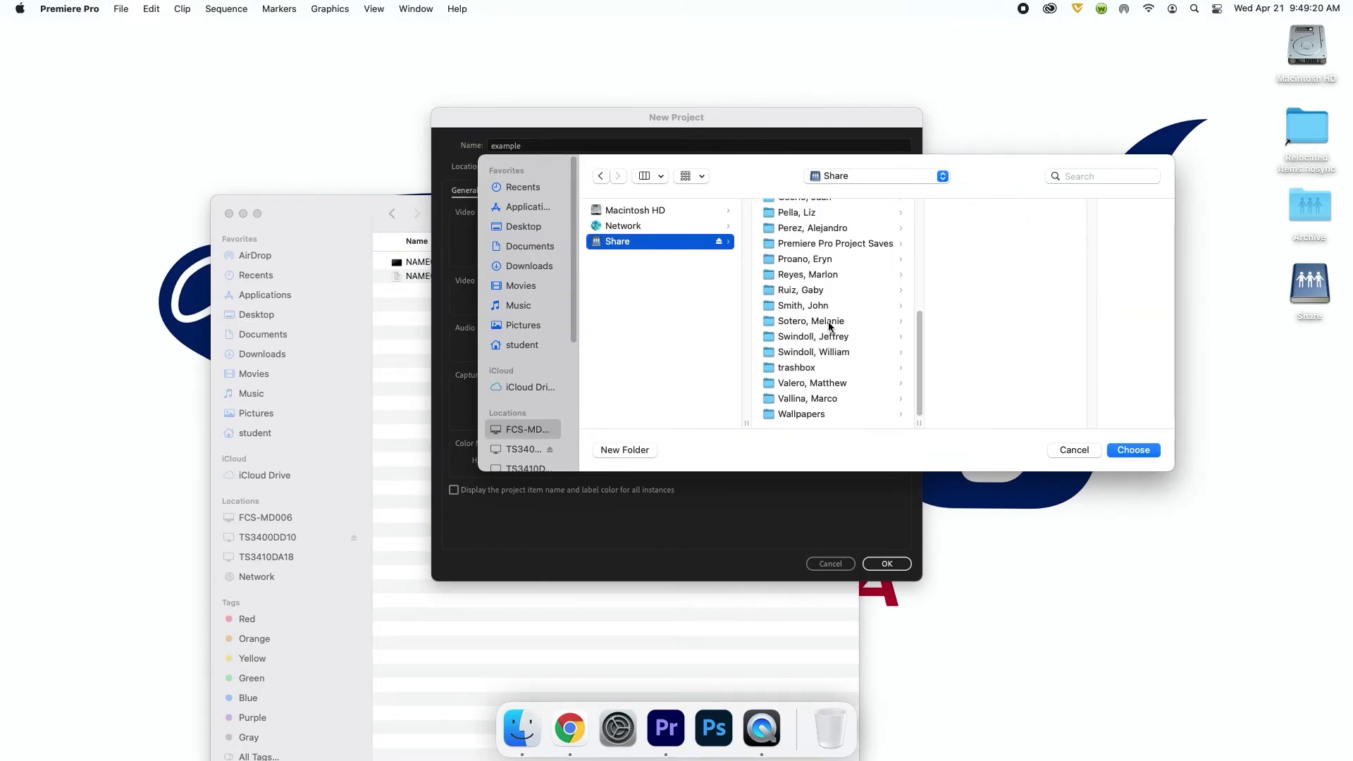
left_click(828, 314)
left_click(1133, 450)
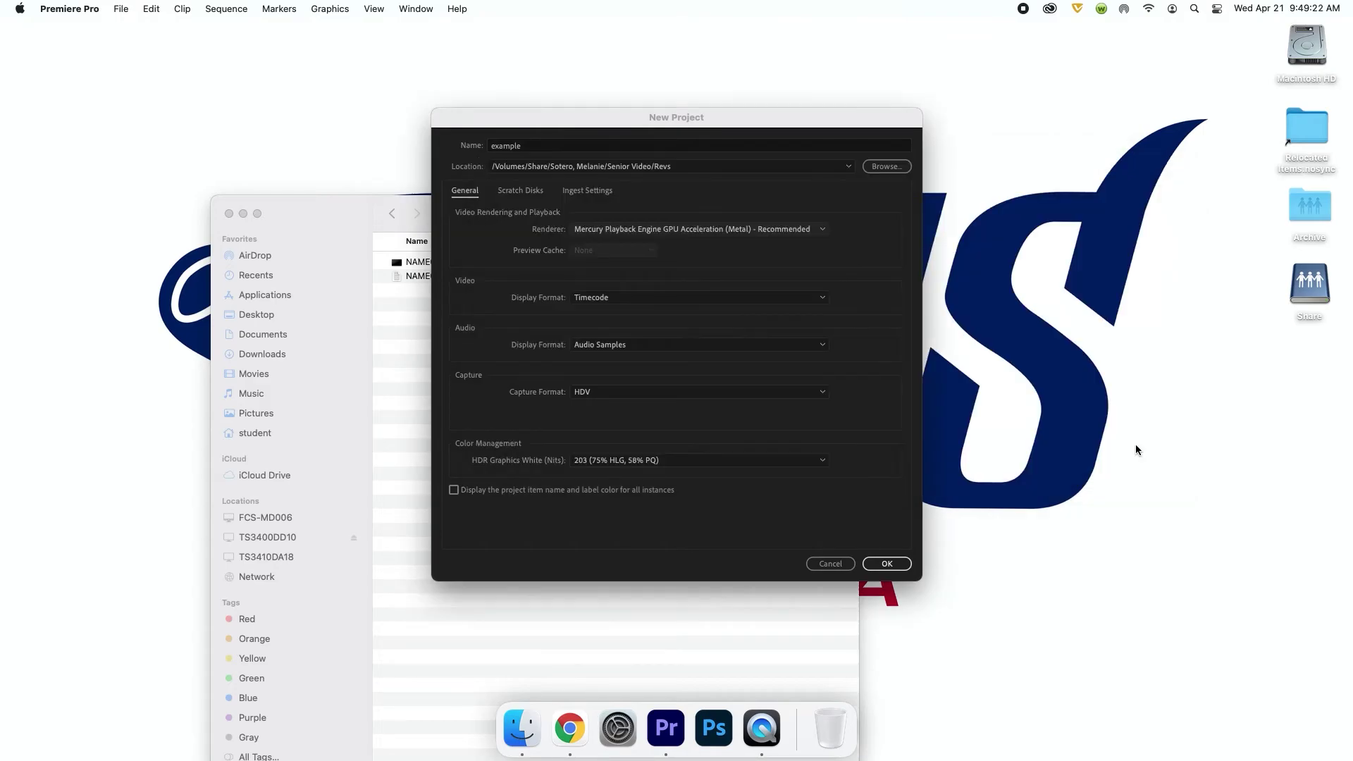
left_click(884, 565)
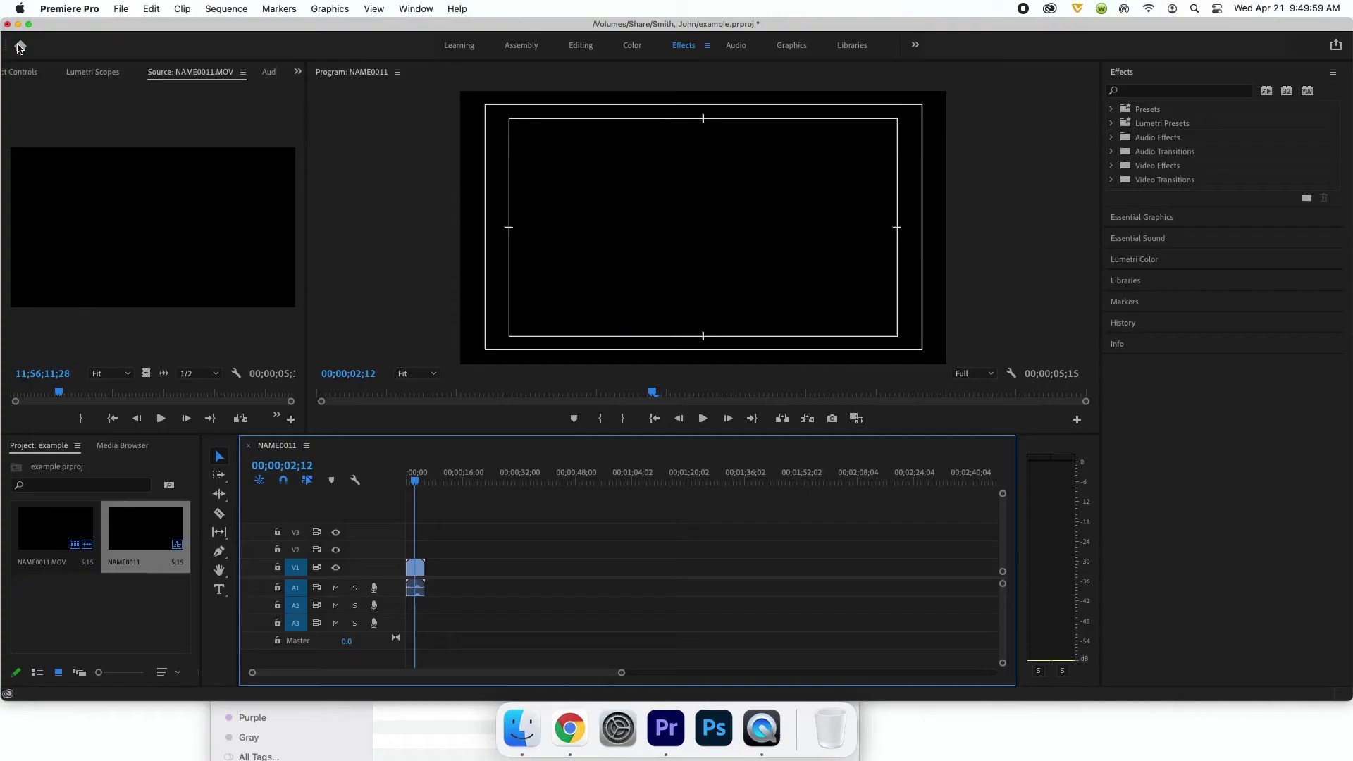
Open the sequence's media export settings
left_click(127, 7)
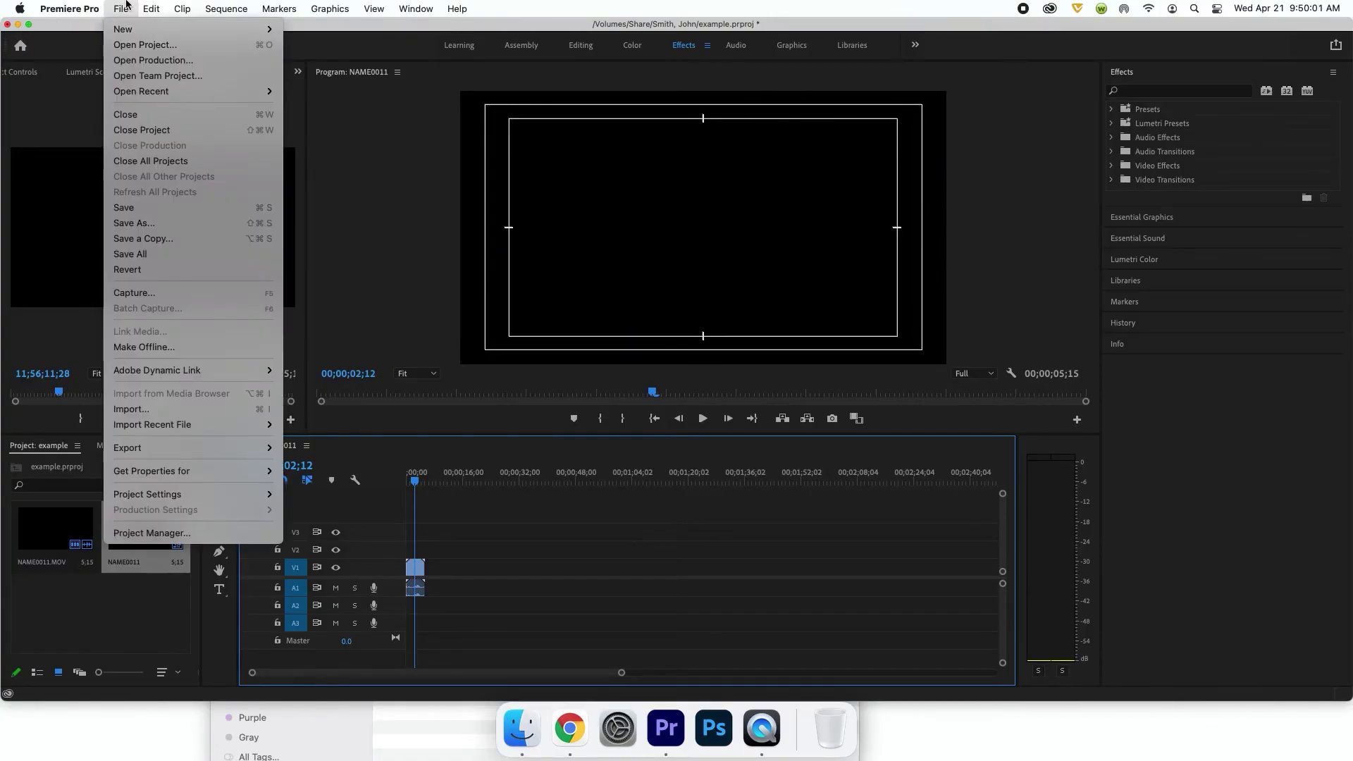
mouse_move(166, 448)
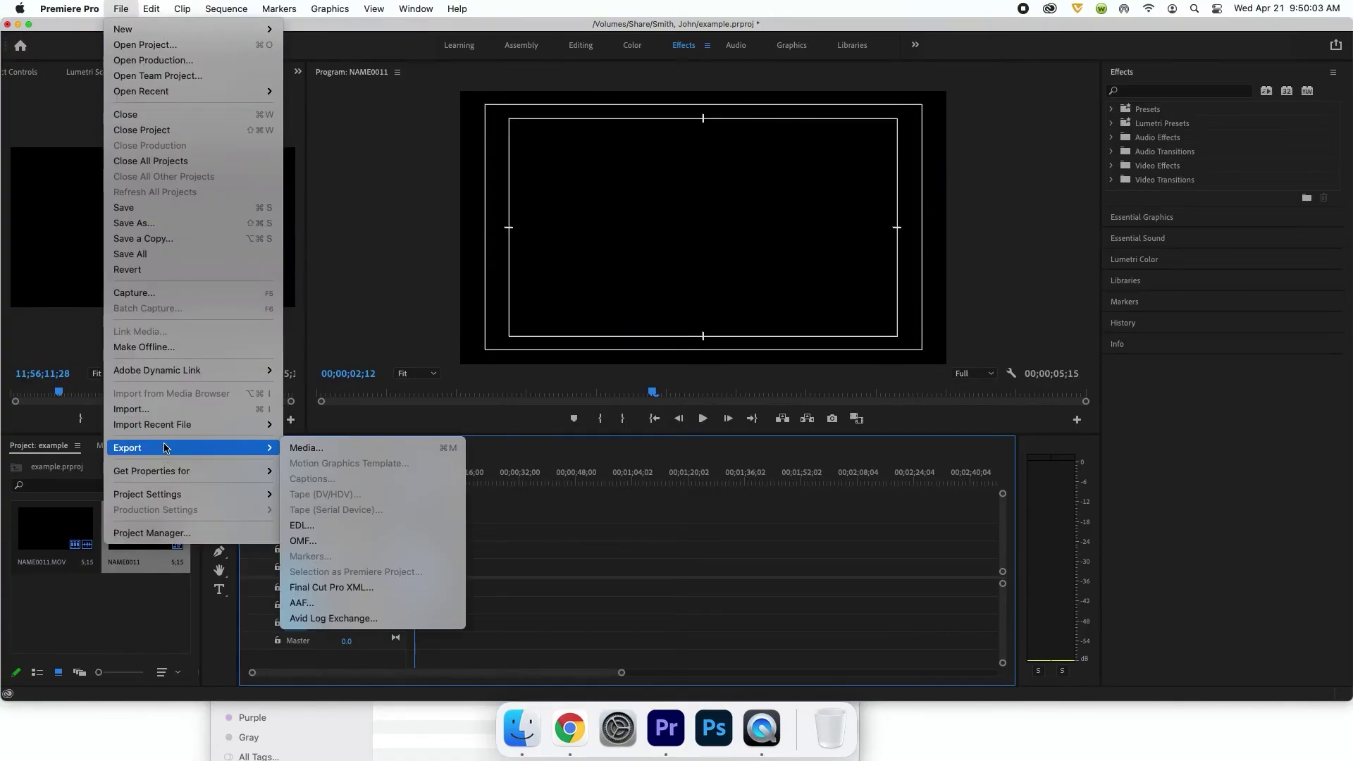
left_click(307, 447)
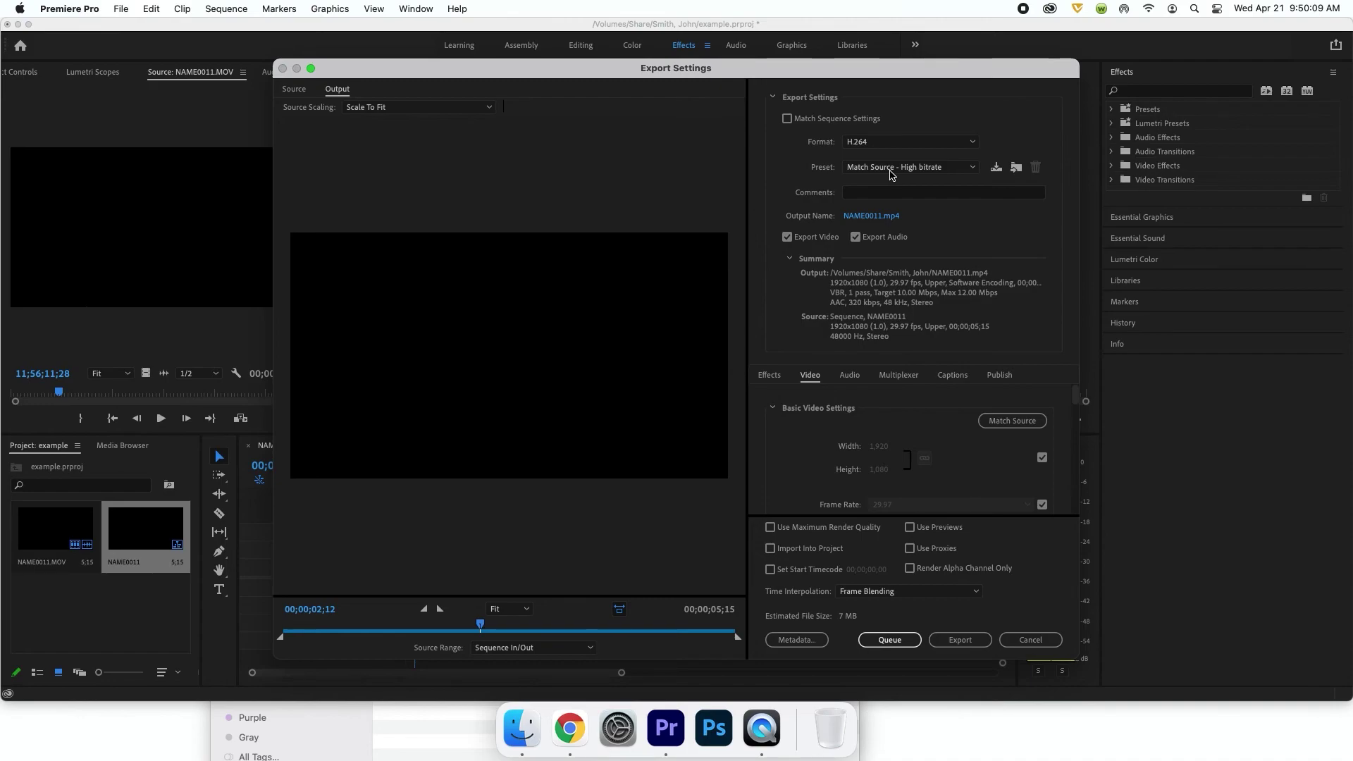
Name the export Sample Export and save it to the student's Share folder
left_click(875, 220)
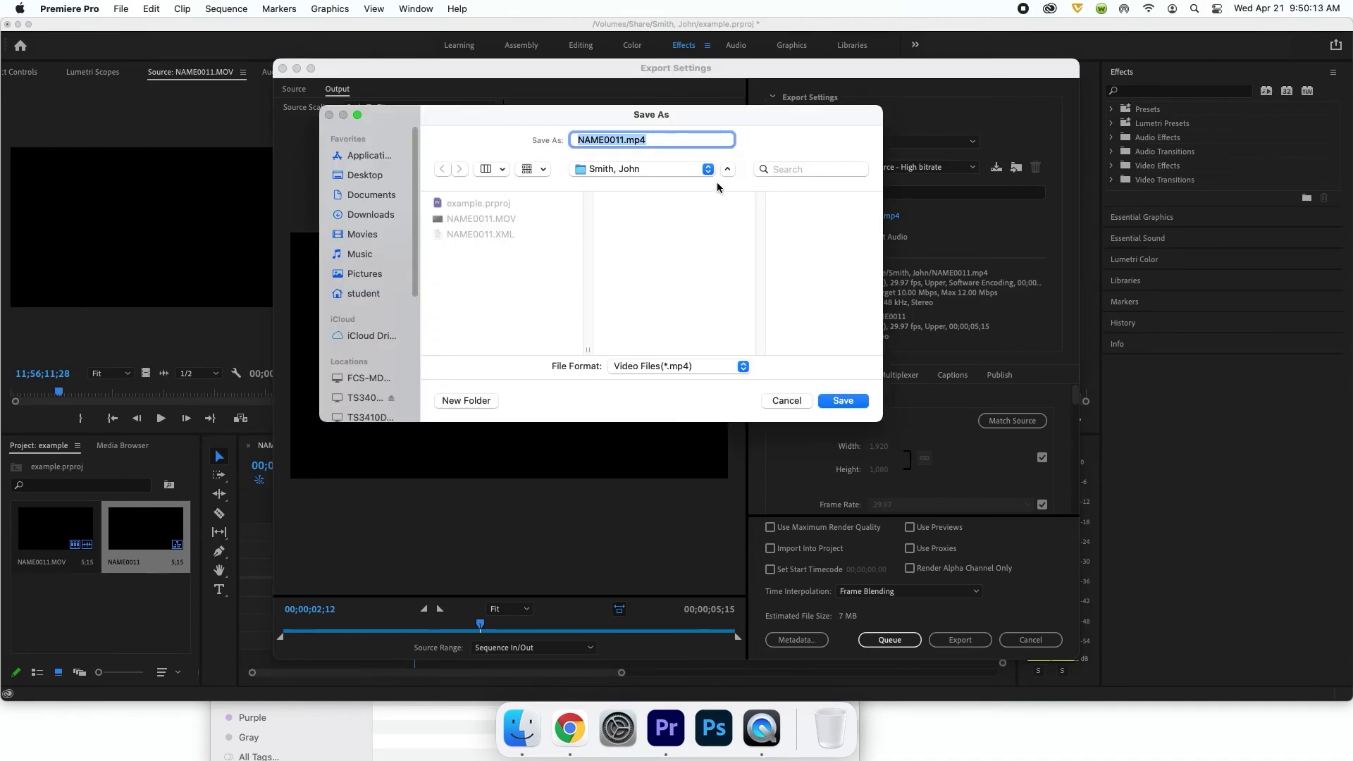
type("Sample Export")
left_click(363, 379)
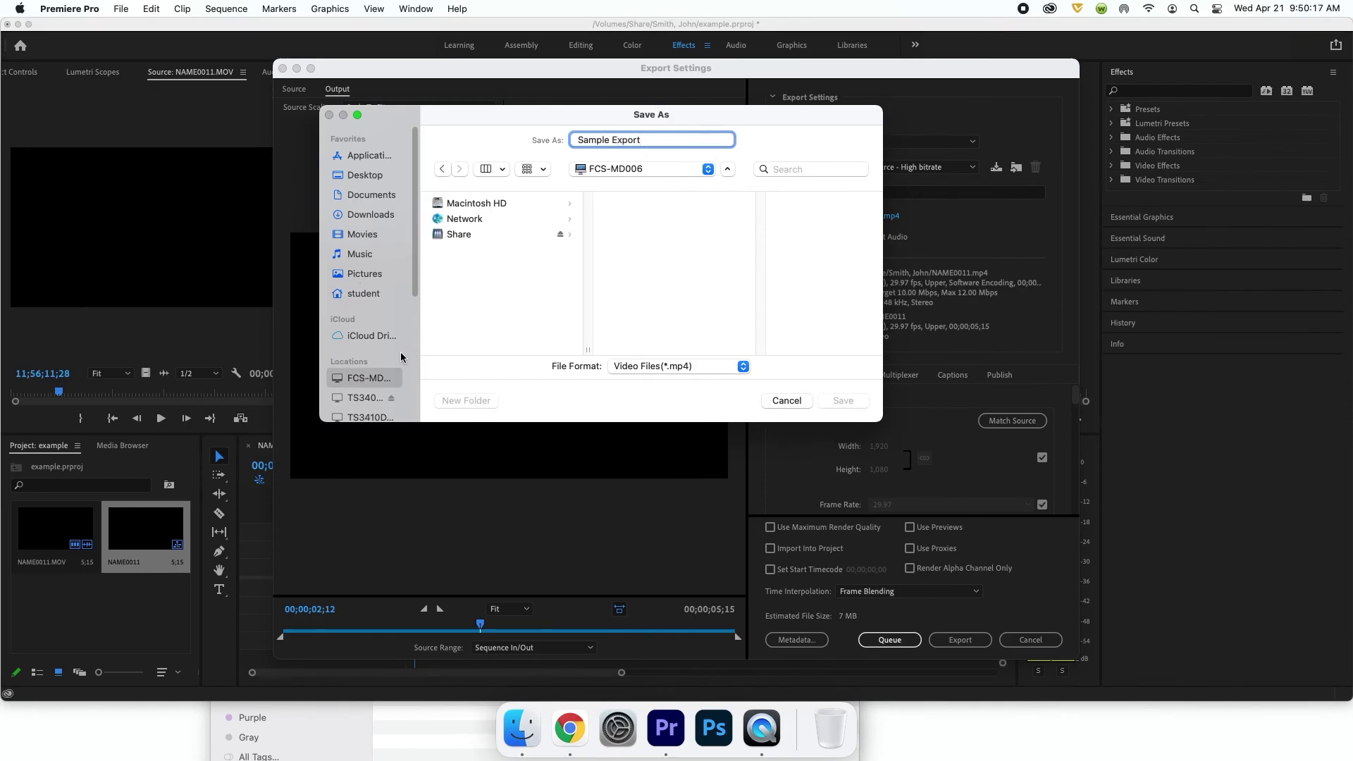
left_click(463, 239)
scroll(745, 284, "down", 10)
left_click(682, 236)
left_click(843, 401)
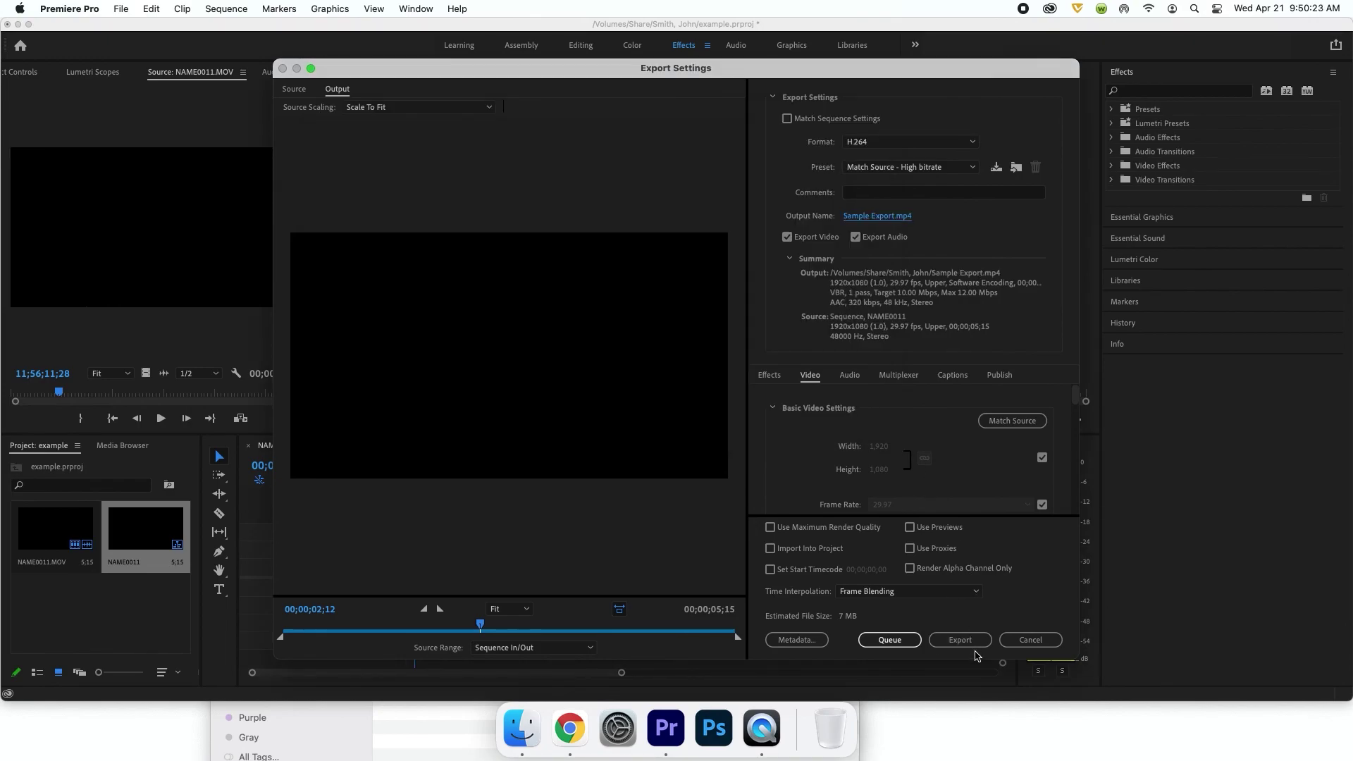